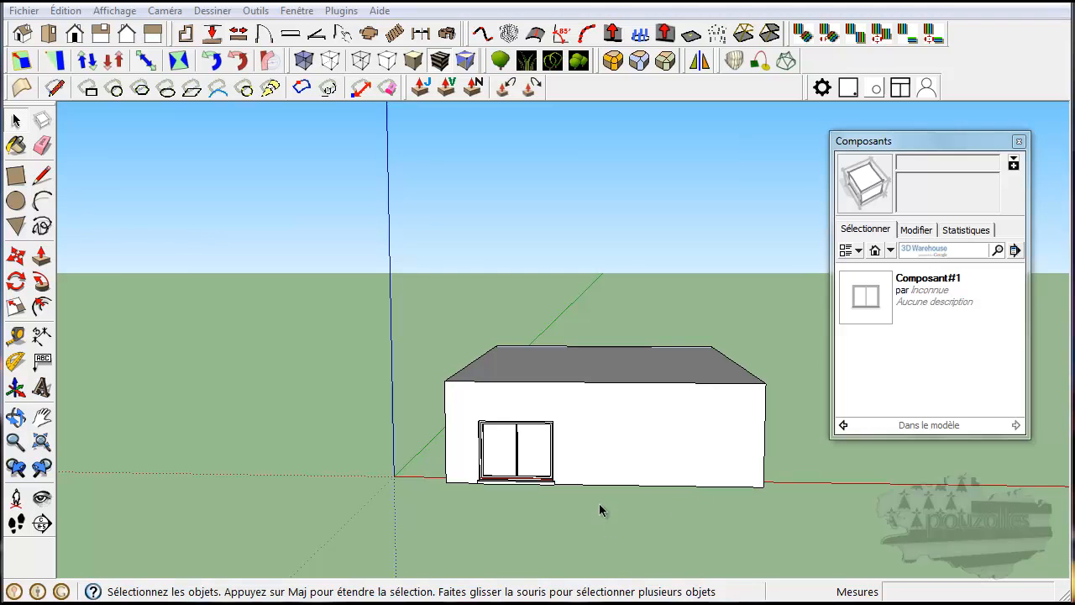
Step: Copy the sliding window component along the base of the front wall, about 6.38 m from the original
scroll(605, 448, up, 5)
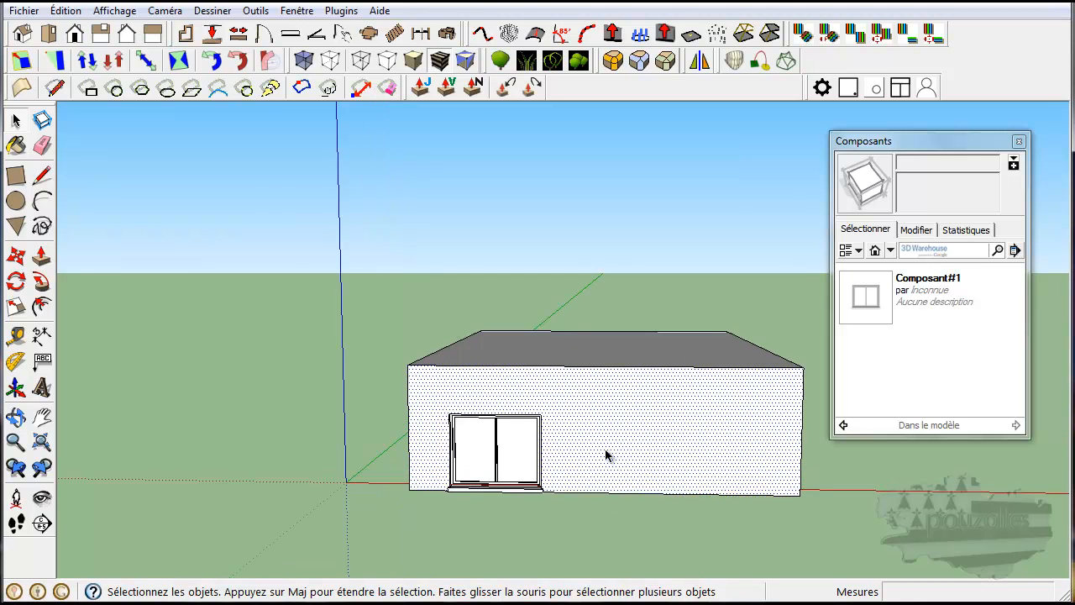
middle_drag(606, 447, 615, 400)
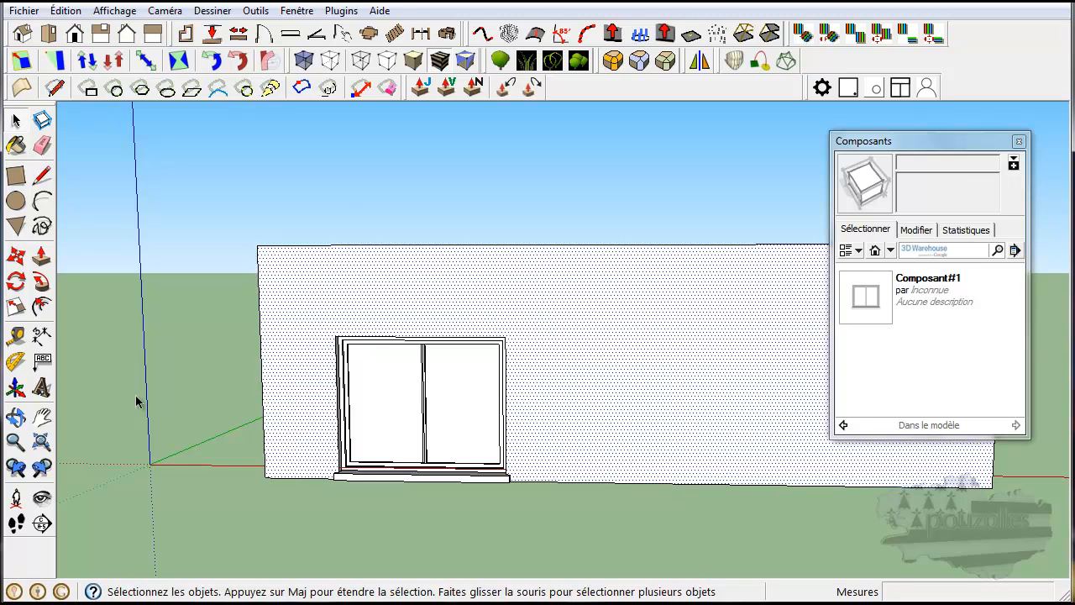
middle_drag(212, 374, 298, 453)
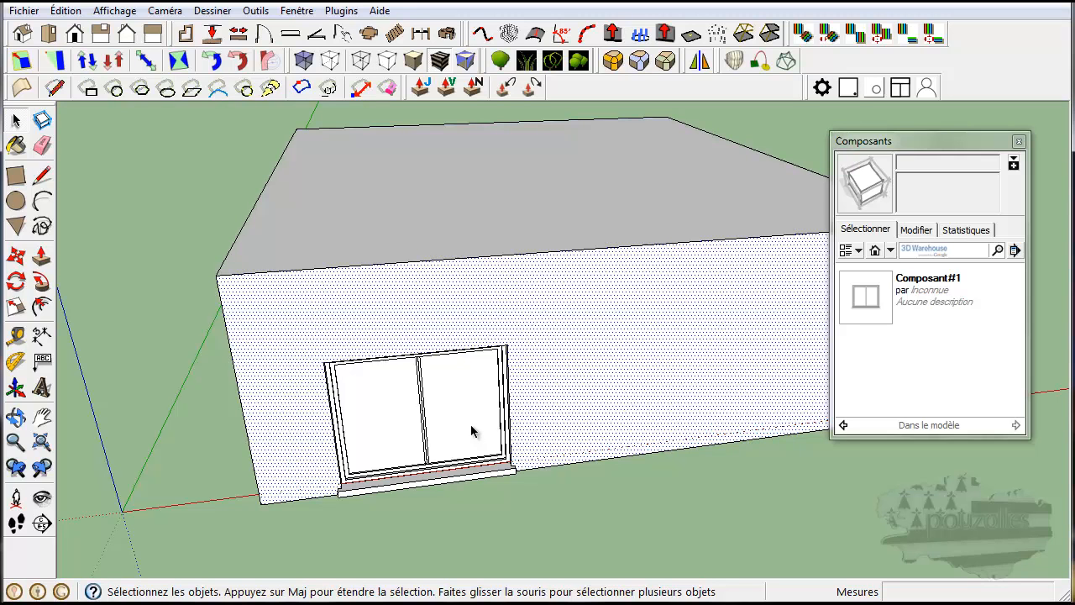
mouse_move(471, 432)
middle_down()
mouse_move(471, 389)
mouse_move(474, 489)
mouse_move(470, 403)
middle_up()
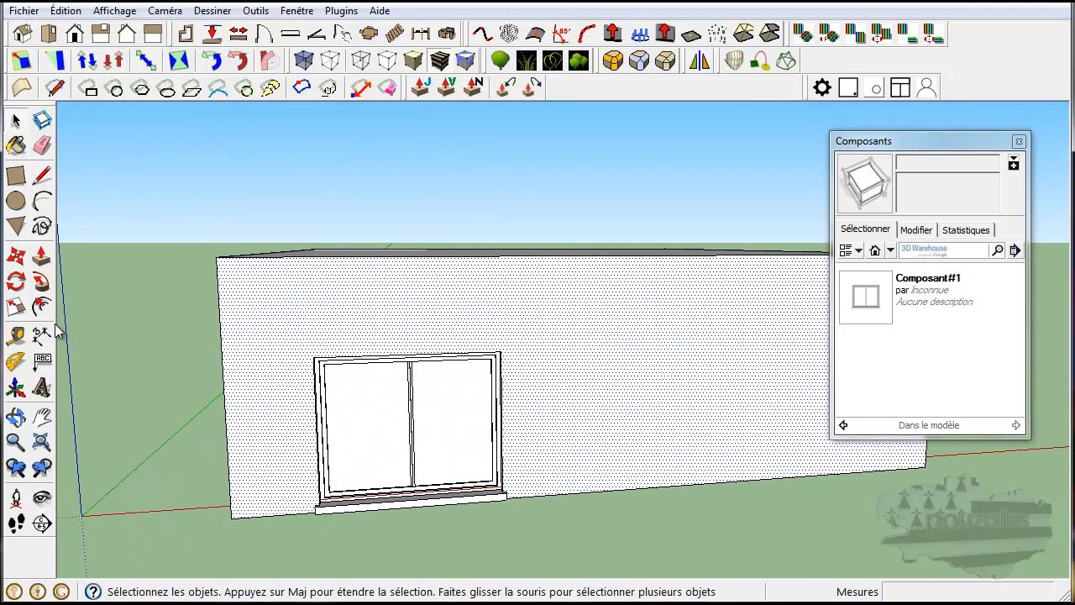
click(319, 395)
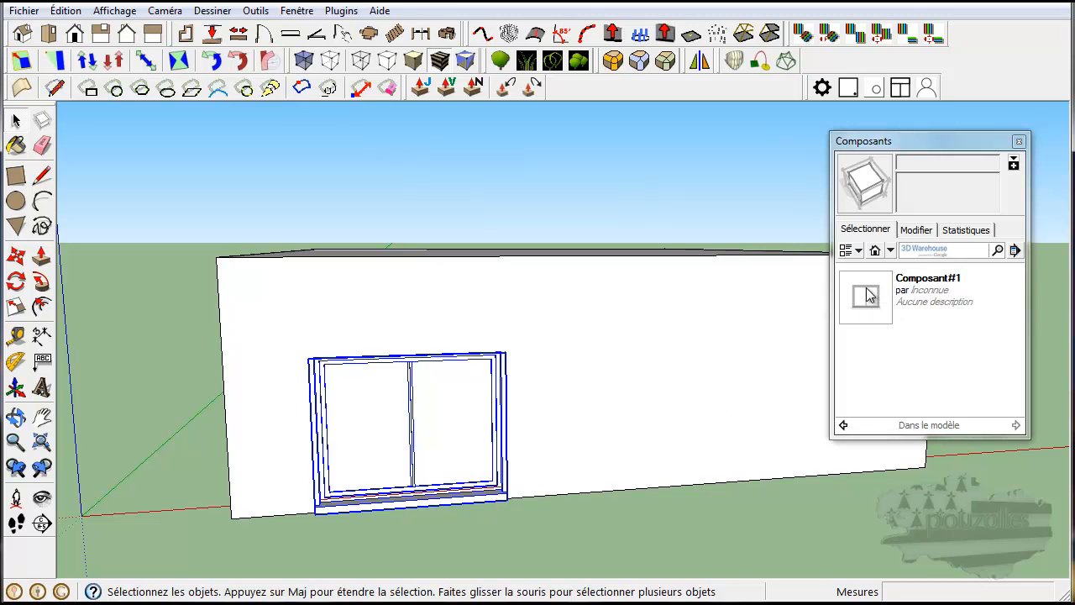
middle_drag(474, 527, 708, 484)
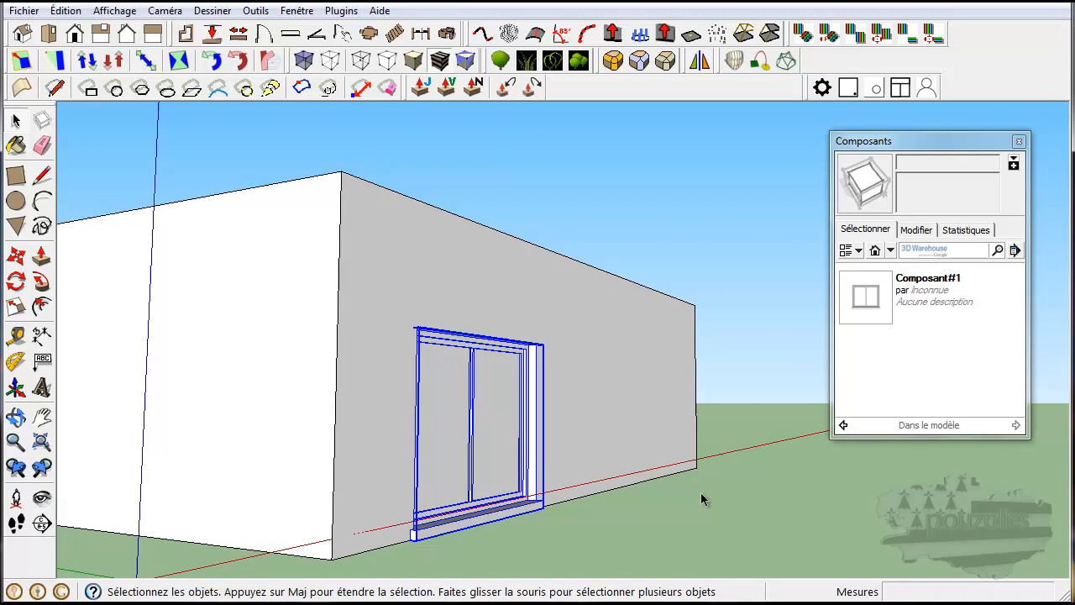
middle_drag(710, 498, 531, 521)
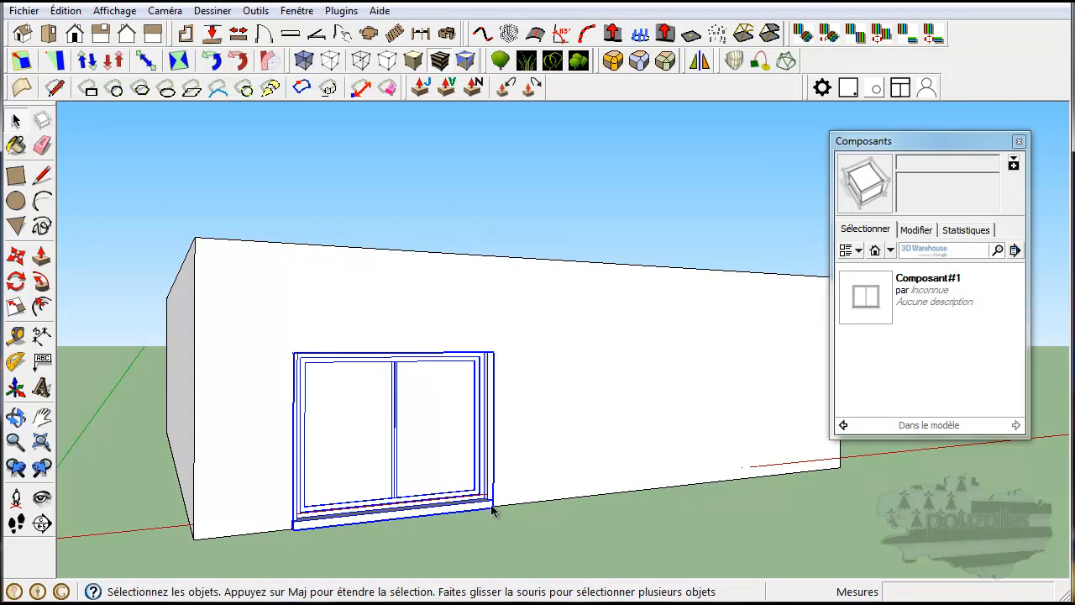
click(16, 255)
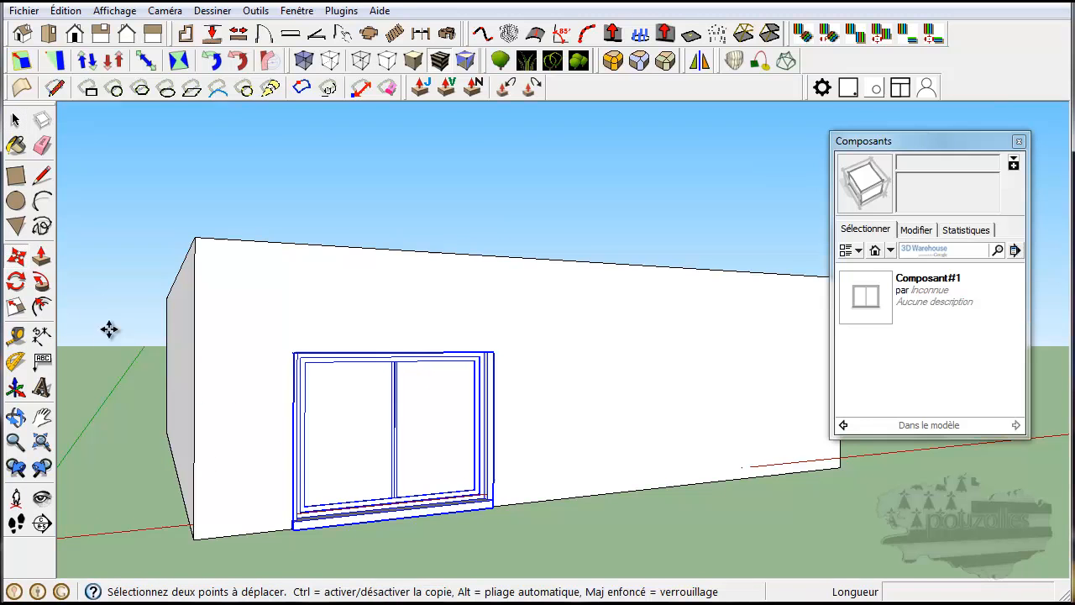
click(494, 507)
key(ctrl)
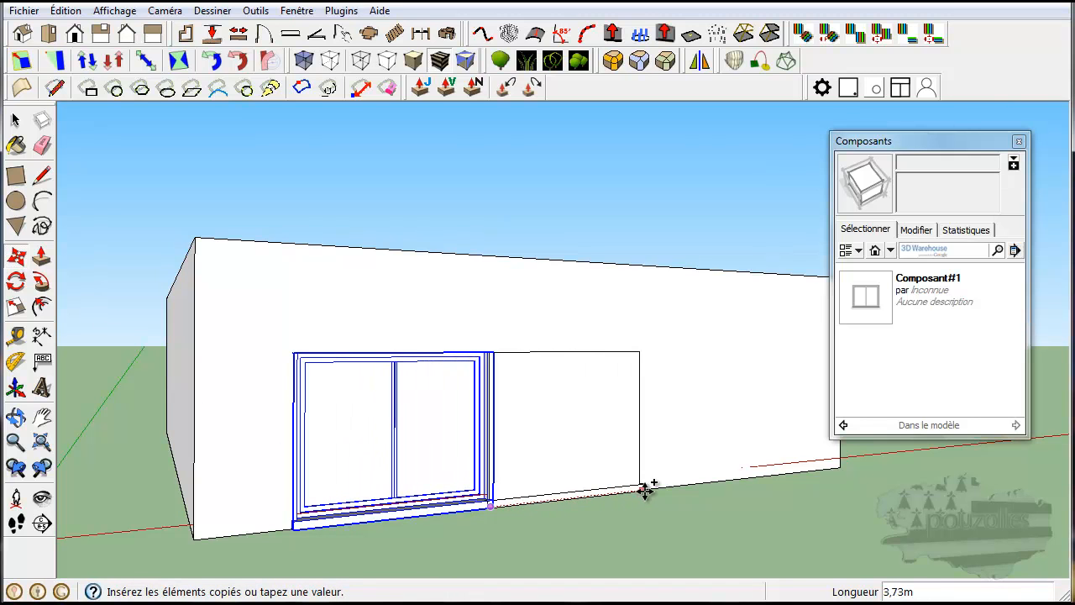
click(734, 477)
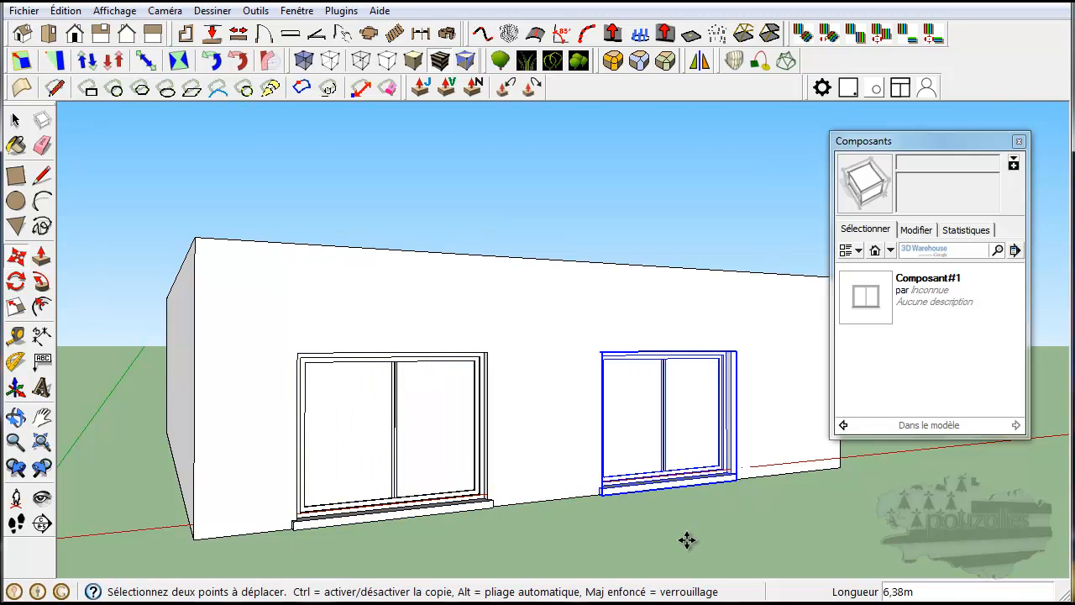
Step: Inside the copied window component, try to scale all of its geometry along the red and blue axes
middle_drag(723, 530, 633, 513)
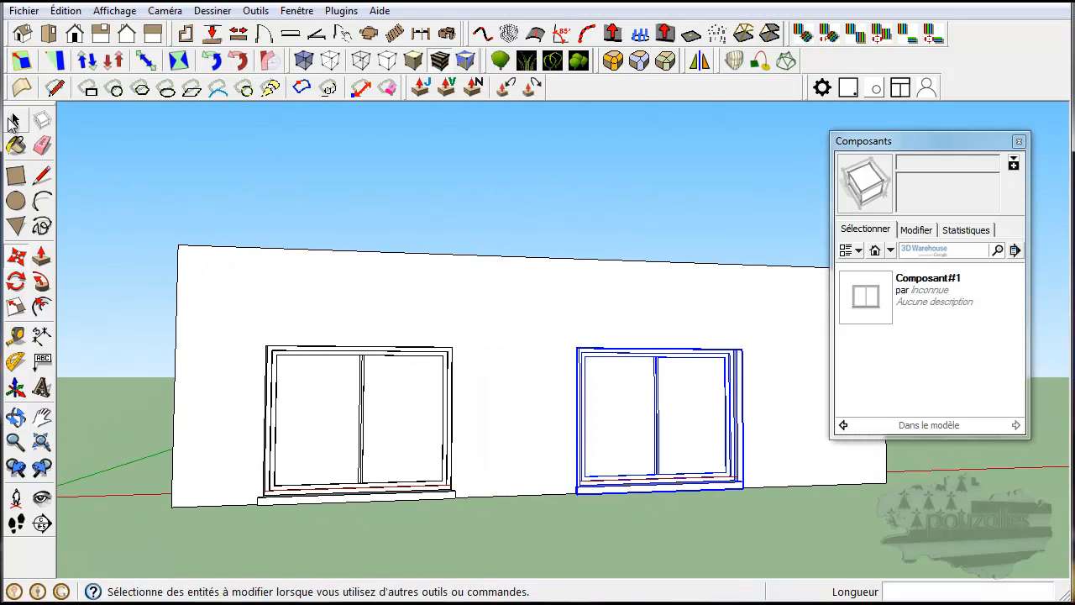
click(15, 122)
double_click(581, 414)
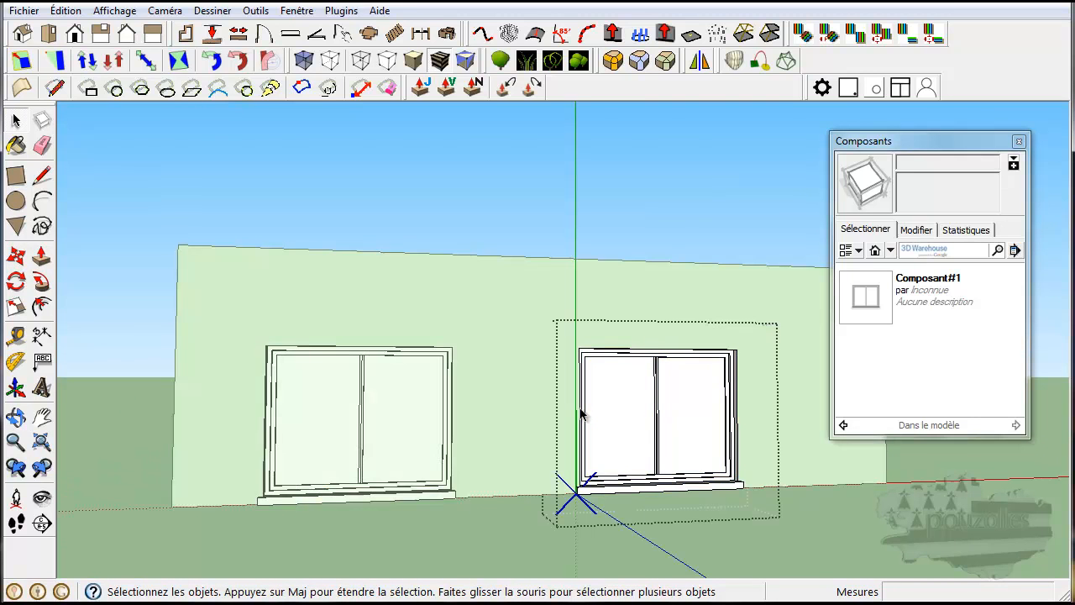
scroll(752, 452, up, 3)
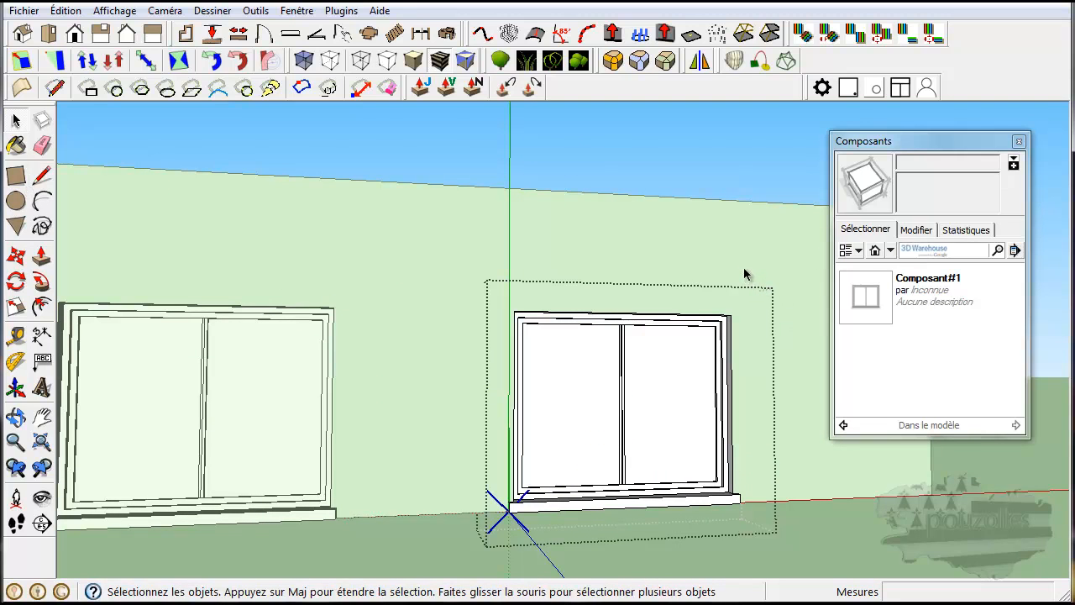
drag(763, 274, 465, 546)
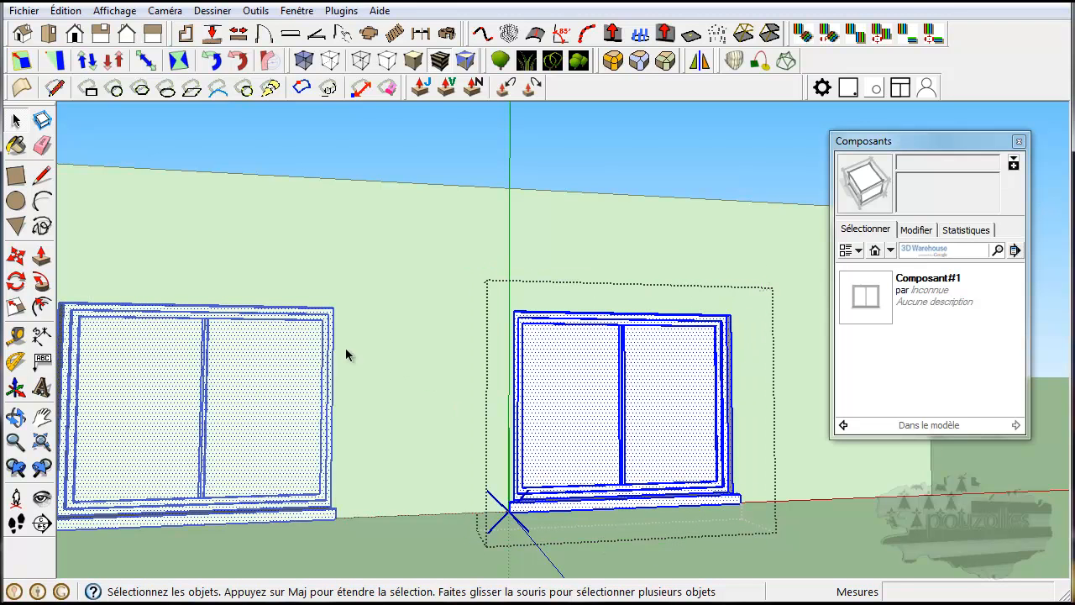
click(15, 308)
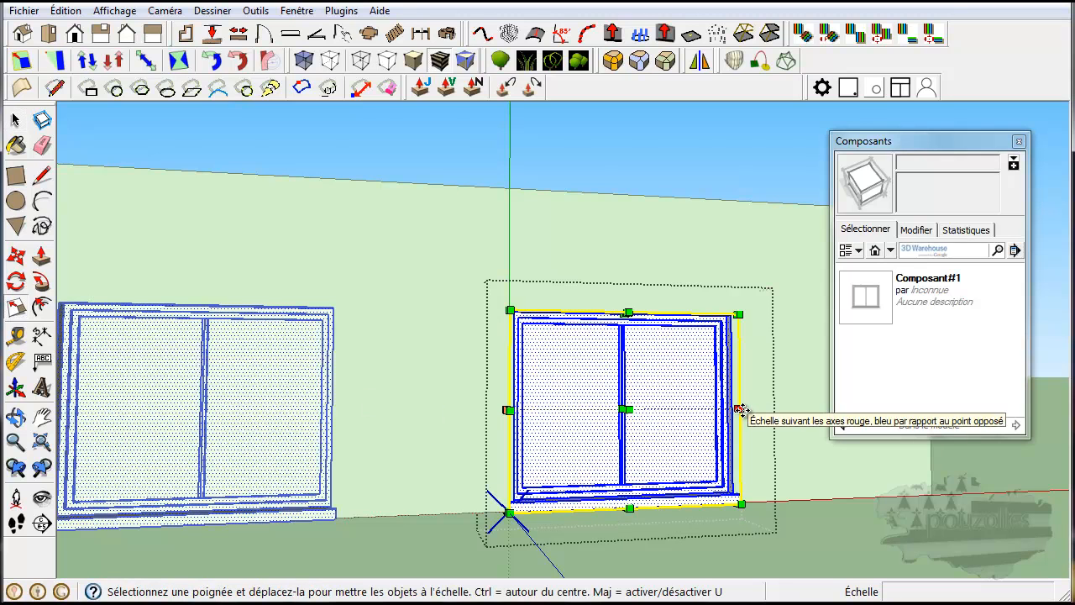
key(ctrl)
drag(739, 409, 499, 431)
middle_drag(500, 431, 717, 503)
middle_drag(790, 509, 756, 531)
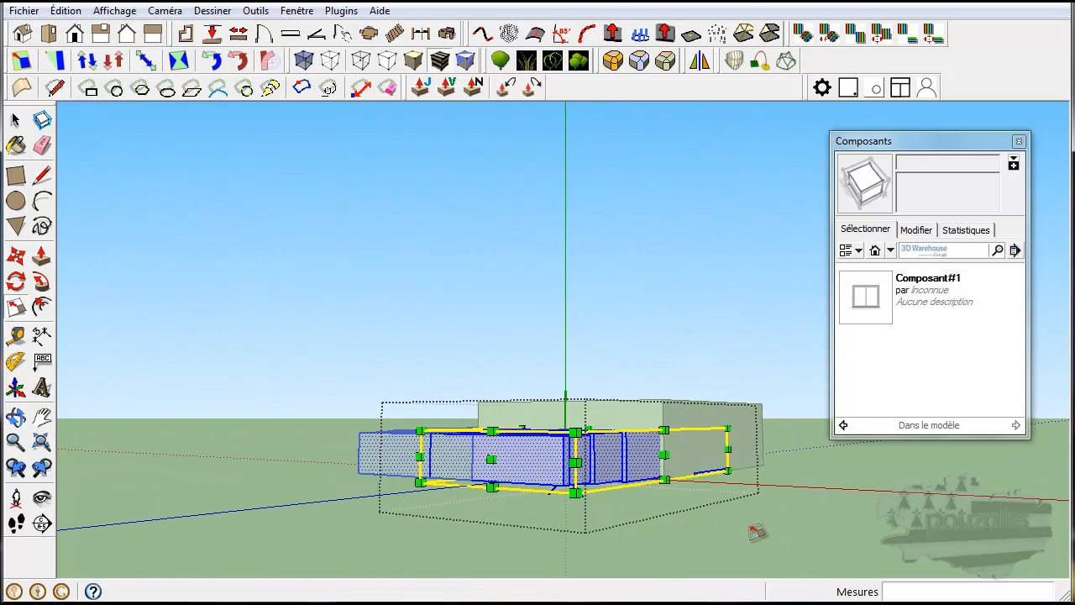
key(ctrl+z)
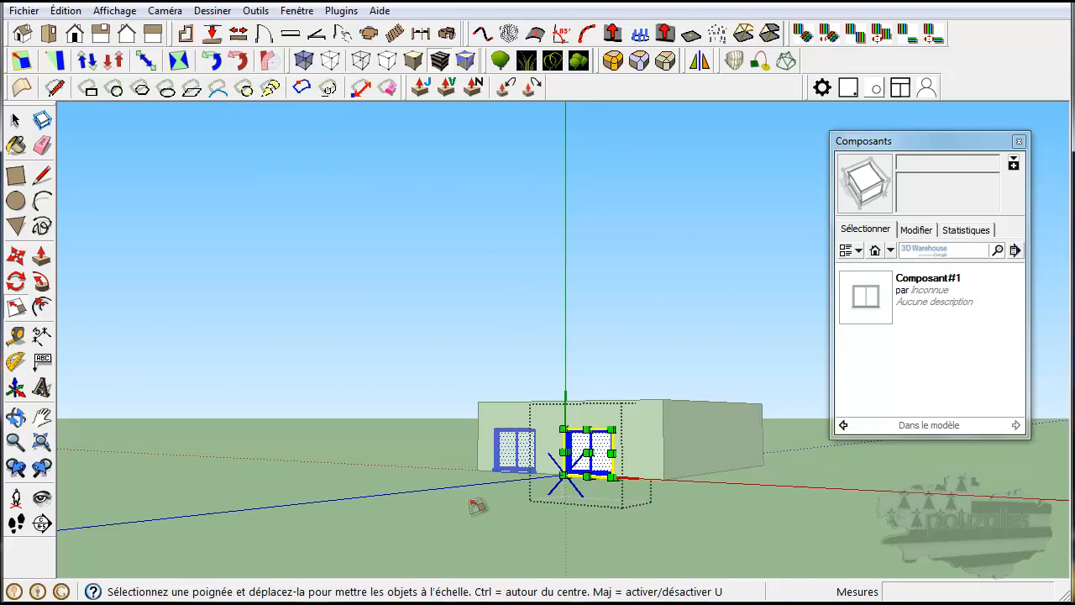
Step: Try to narrow the window component by moving its left frame side about 0.87 m inward along the red axis
scroll(483, 502, up, 1)
scroll(561, 496, up, 5)
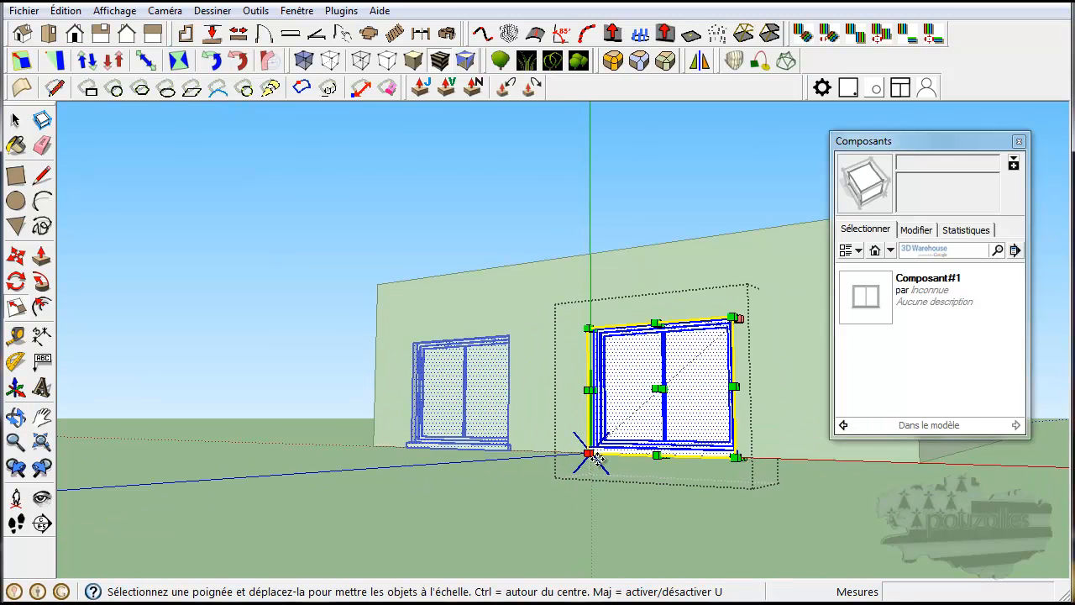
click(16, 120)
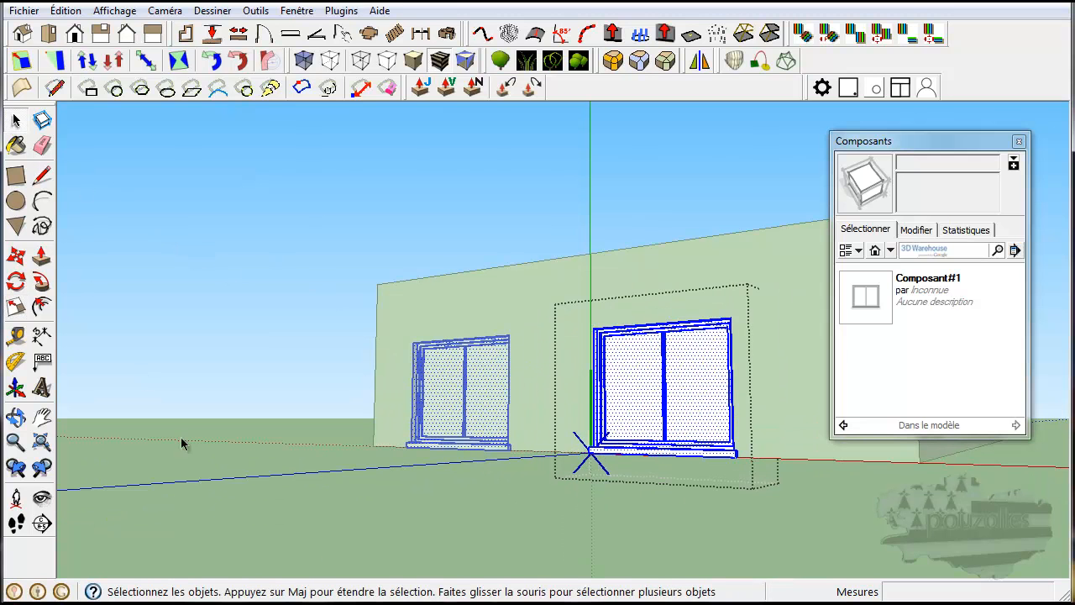
middle_drag(411, 504, 467, 534)
middle_drag(619, 541, 697, 528)
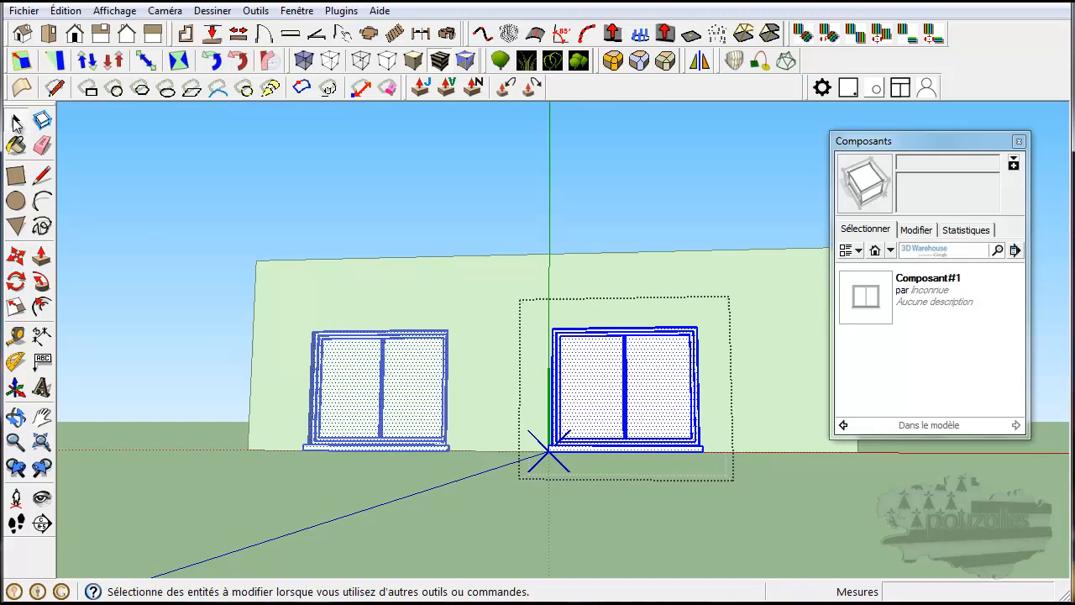
click(710, 313)
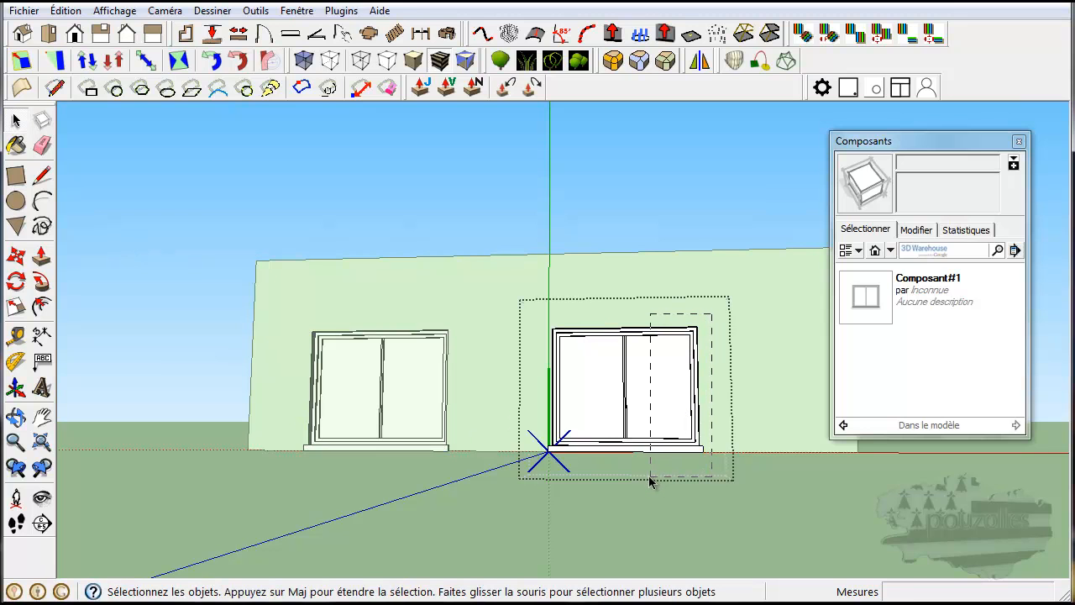
key(ctrl+a)
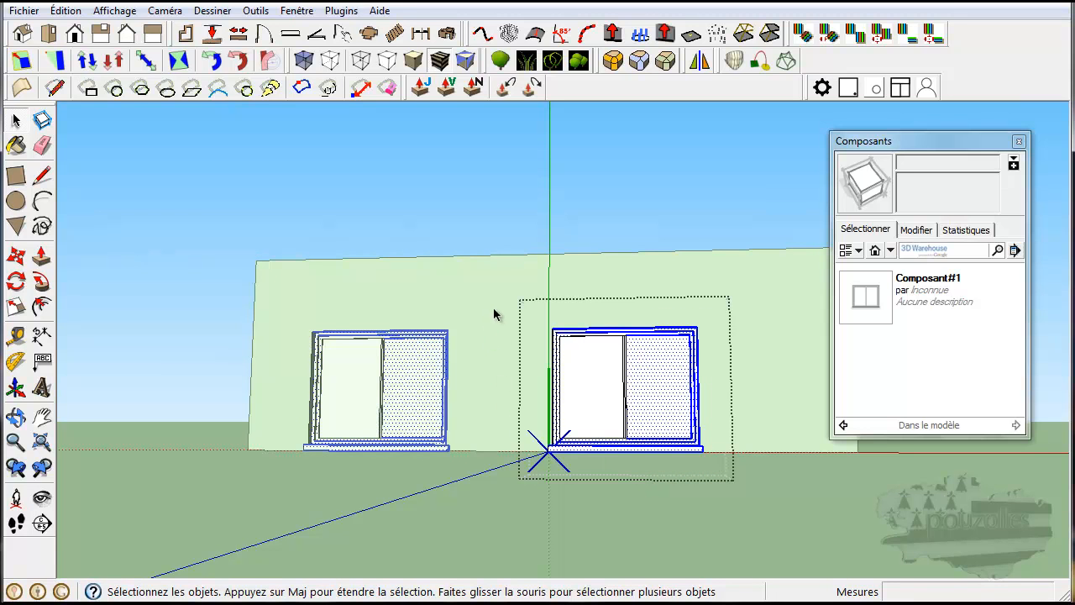
click(581, 495)
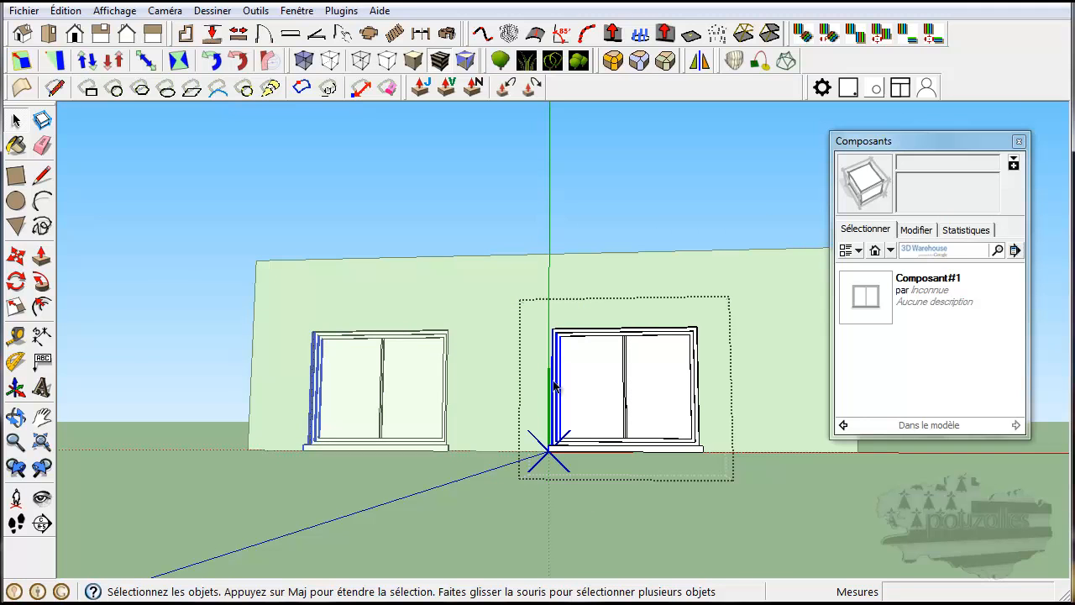
click(15, 256)
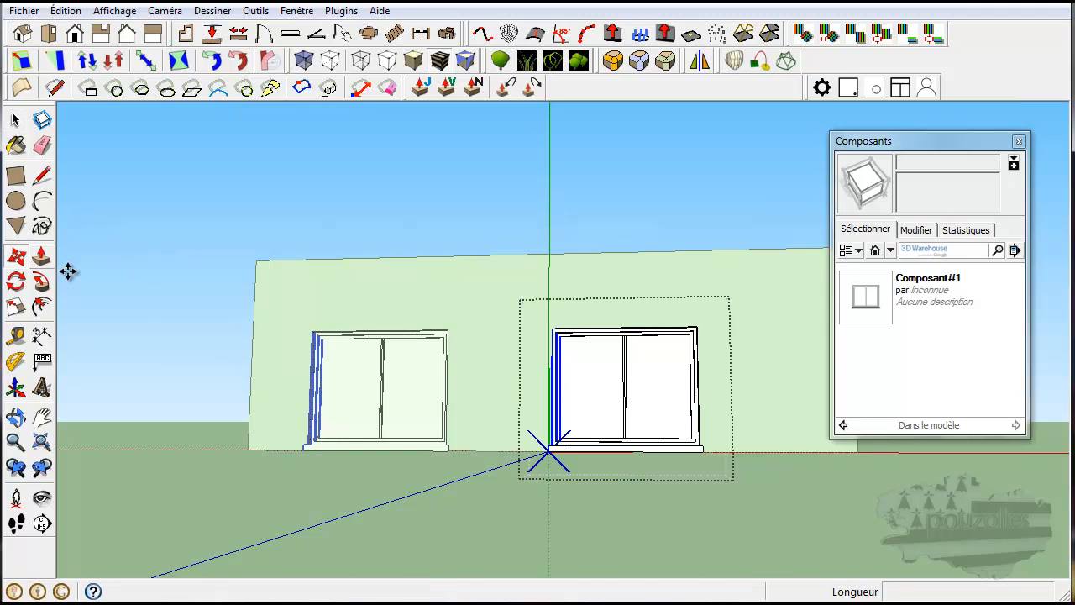
scroll(548, 403, up, 4)
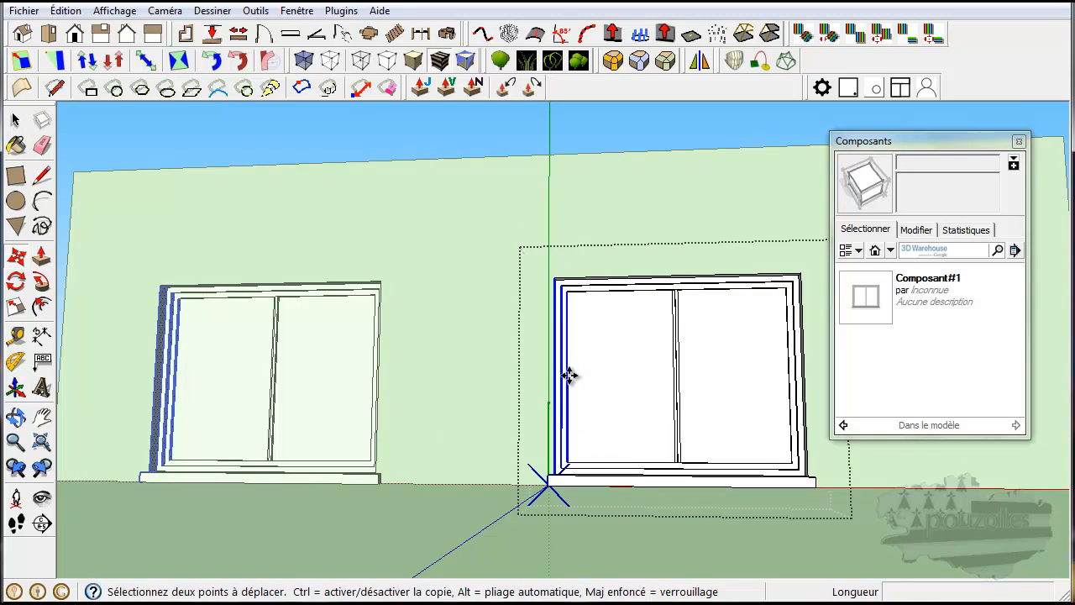
click(570, 377)
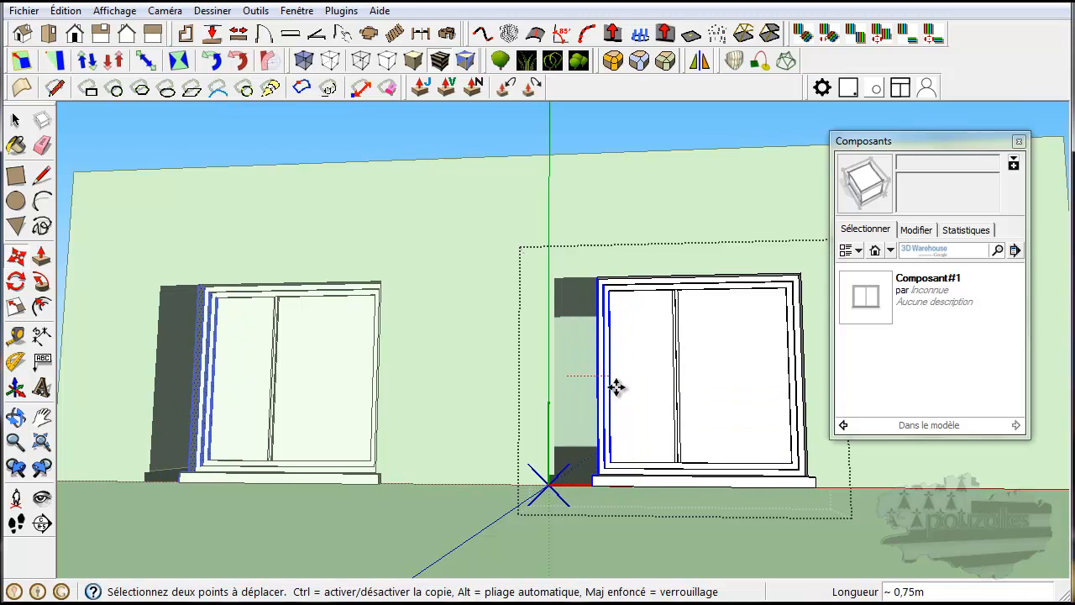
click(623, 388)
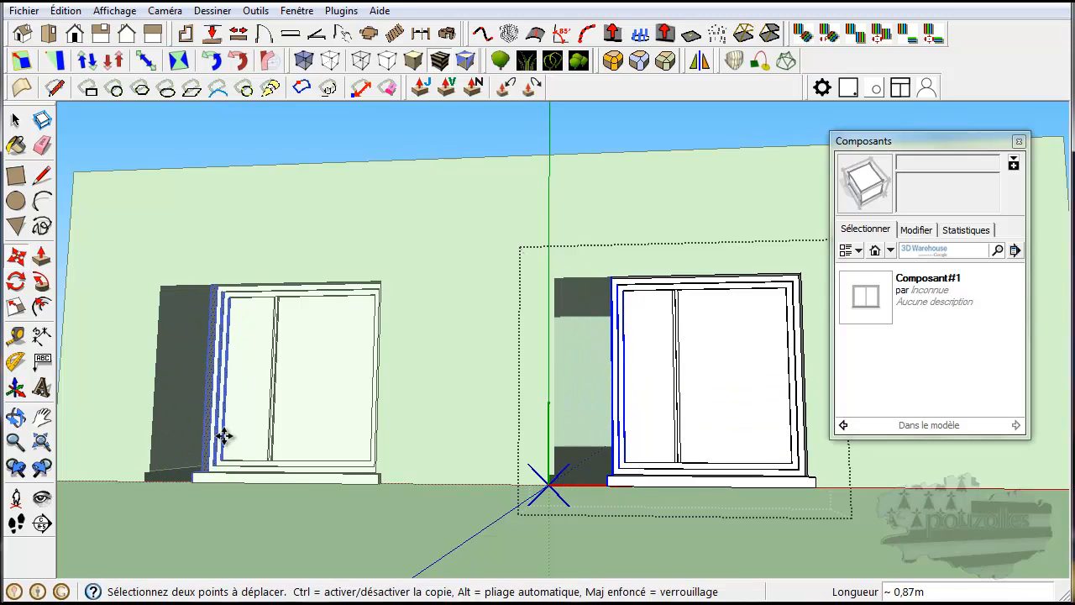
key(Escape)
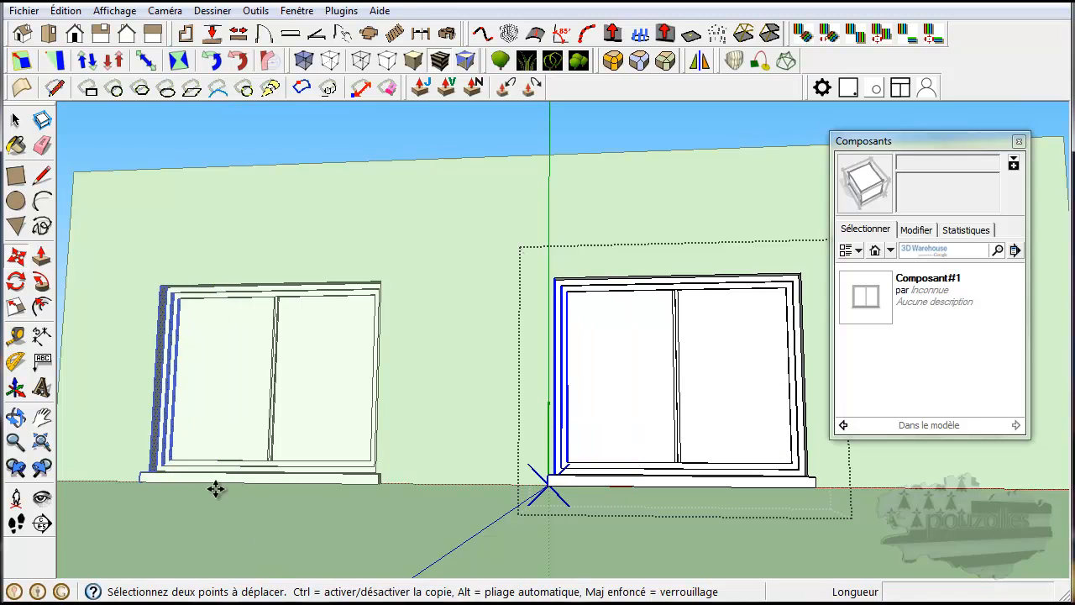
Step: Leave component editing and delete the copied window from the front wall
click(15, 121)
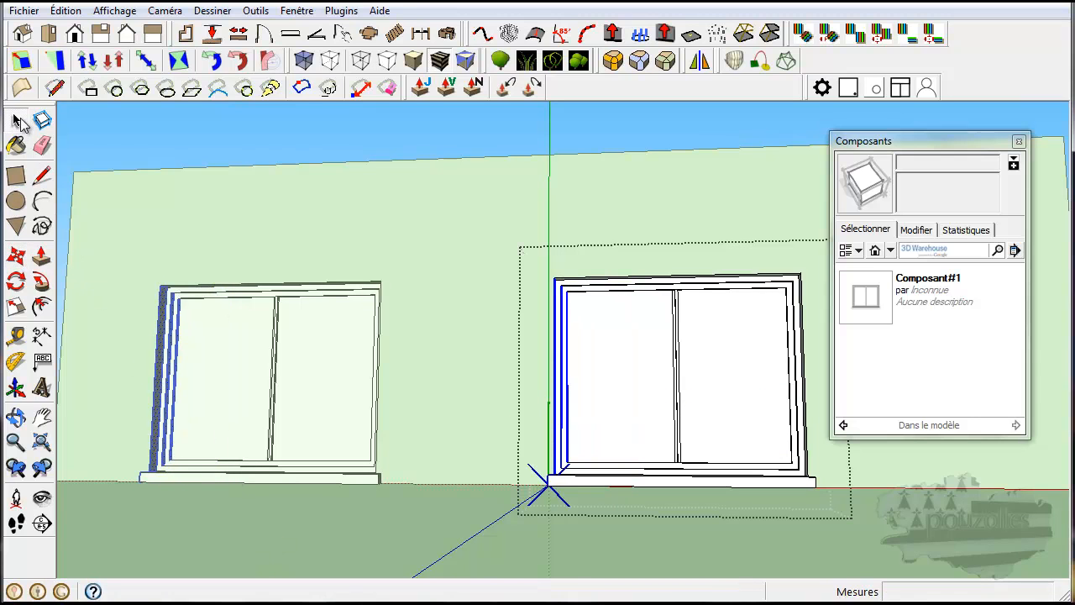
click(365, 193)
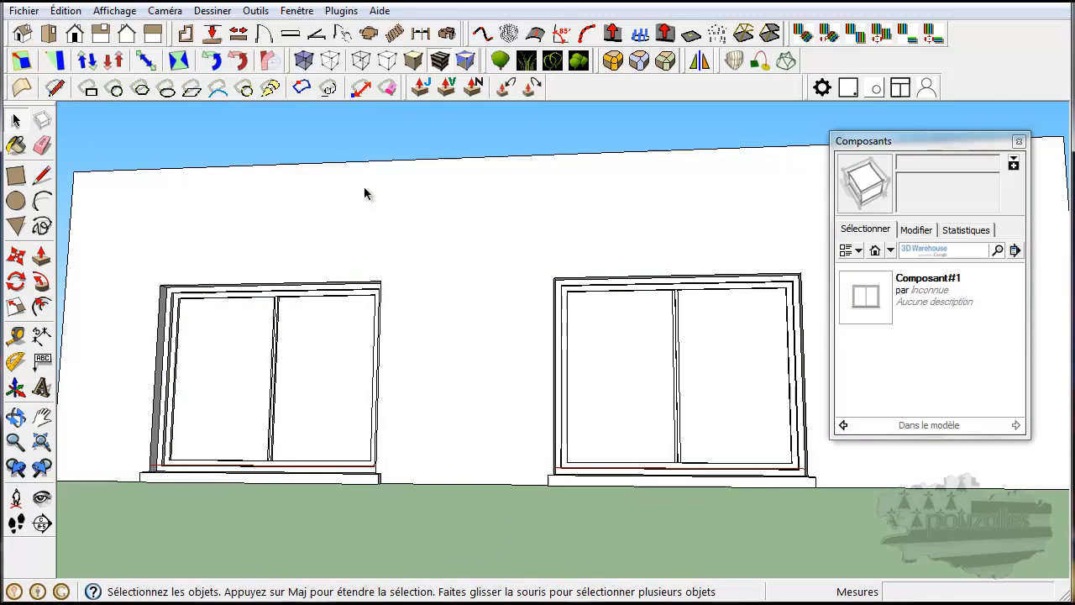
click(568, 486)
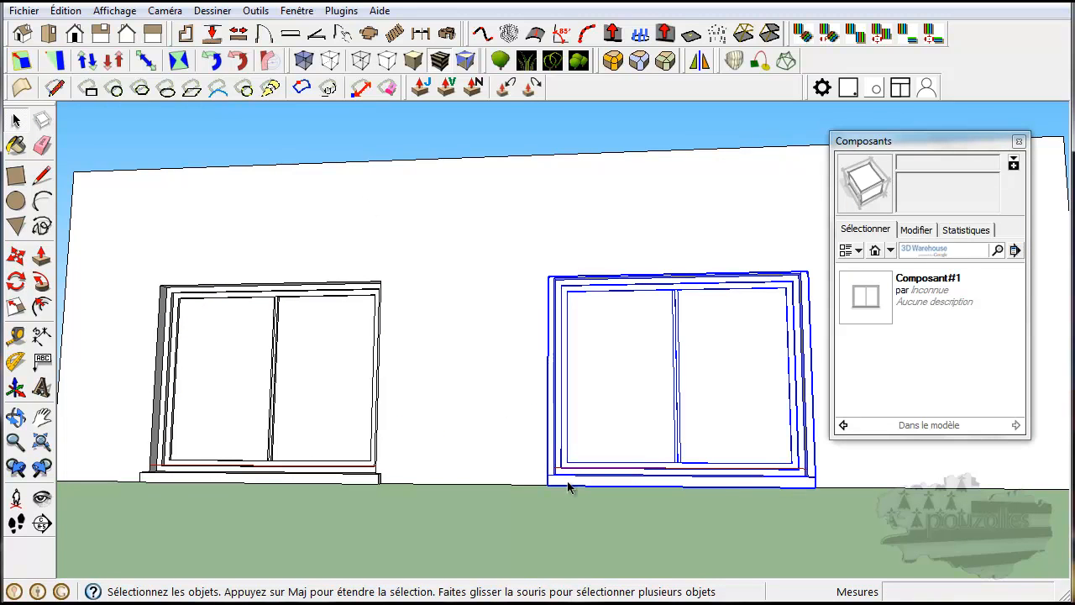
key(Delete)
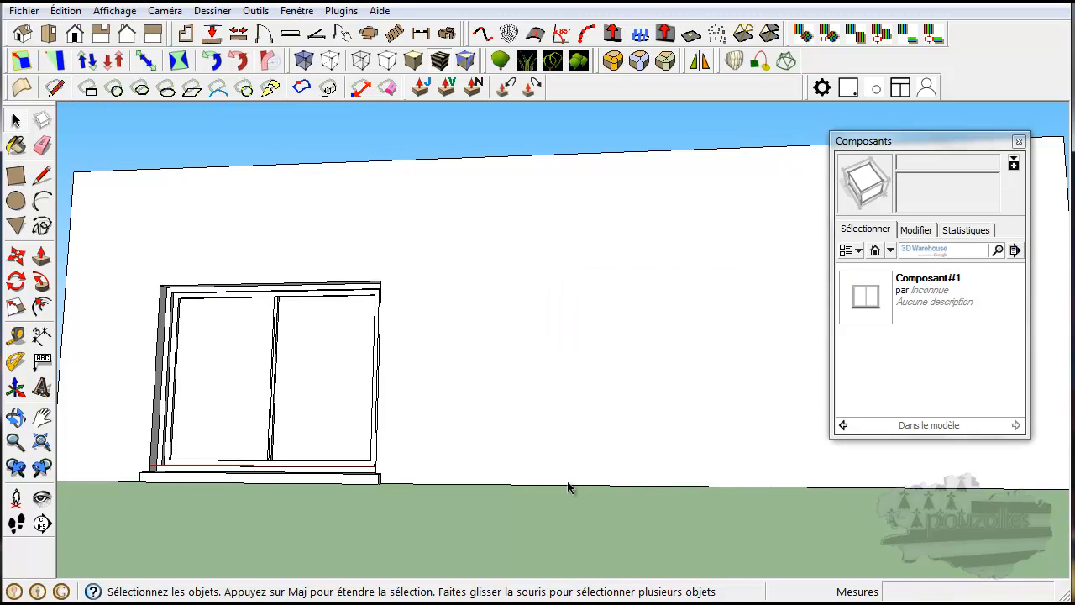
Step: Lock the remaining window component in the front wall
click(341, 485)
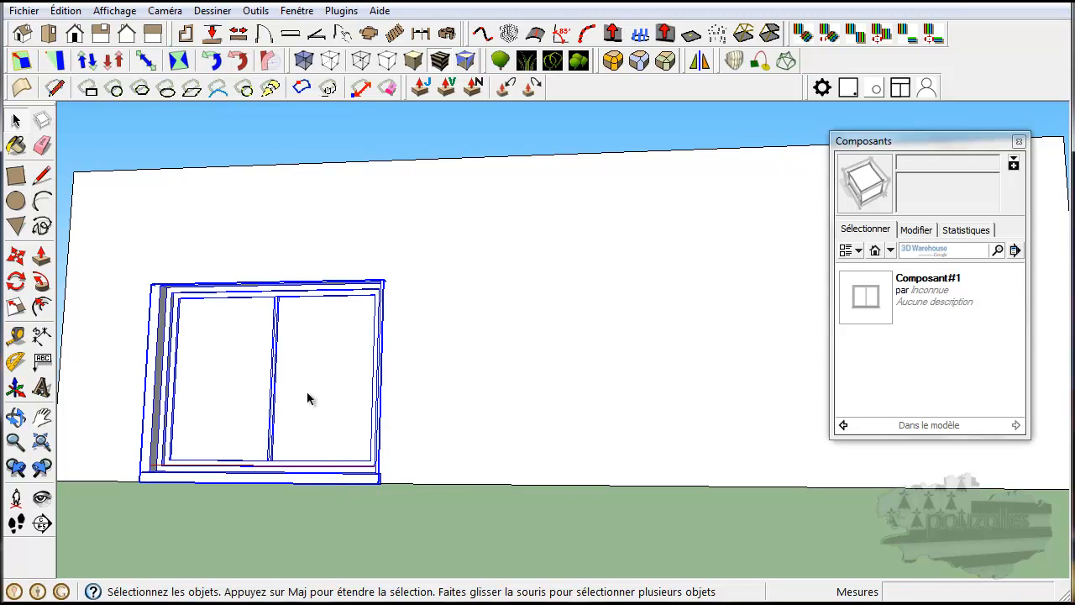
right_click(272, 300)
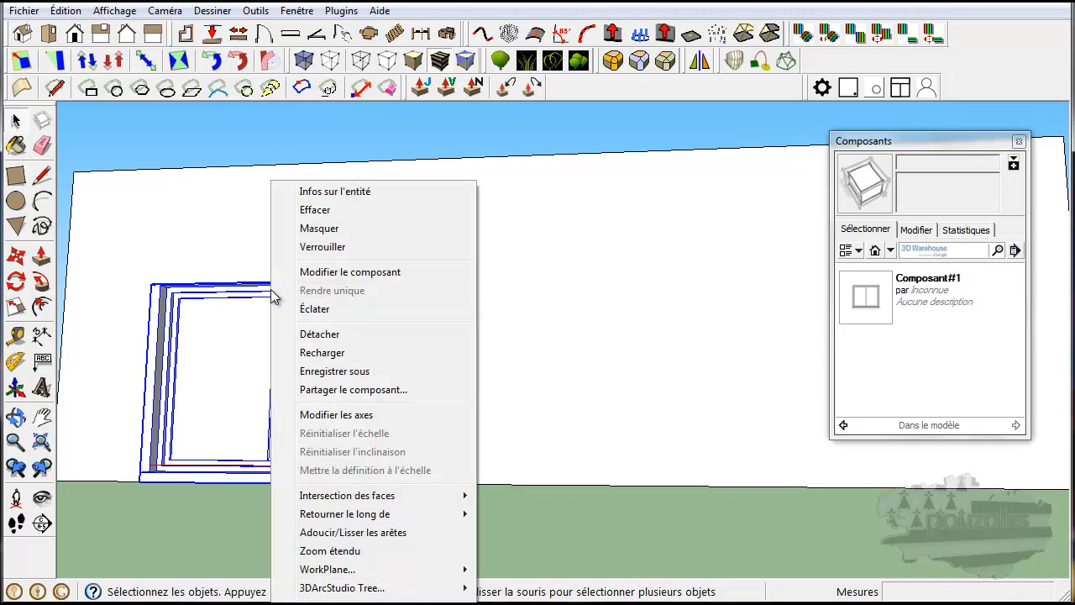
click(334, 246)
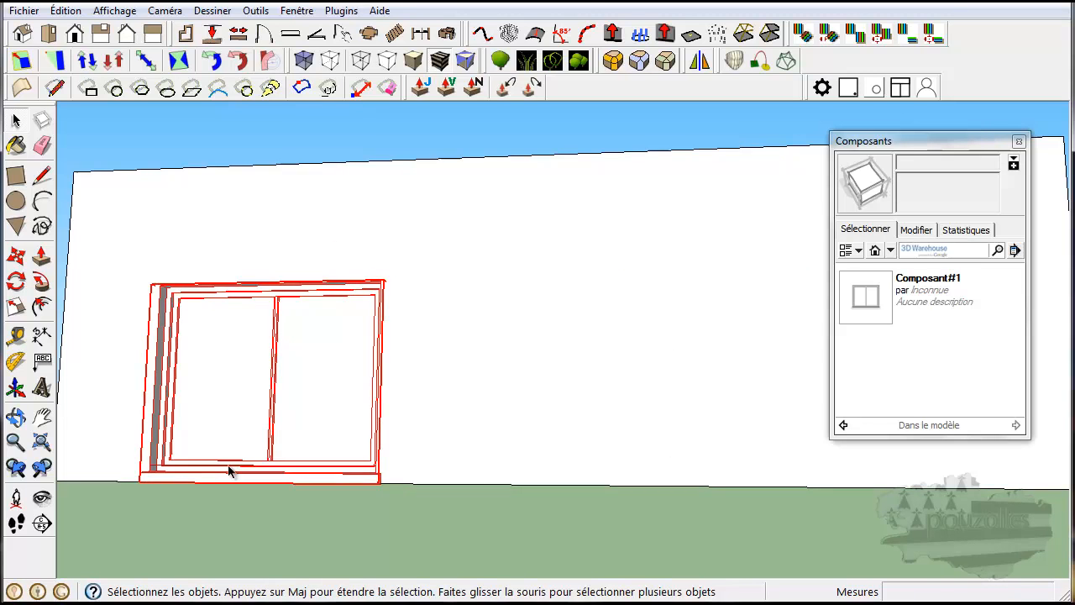
Step: Try to move the locked window component in the front wall
middle_drag(242, 477, 362, 487)
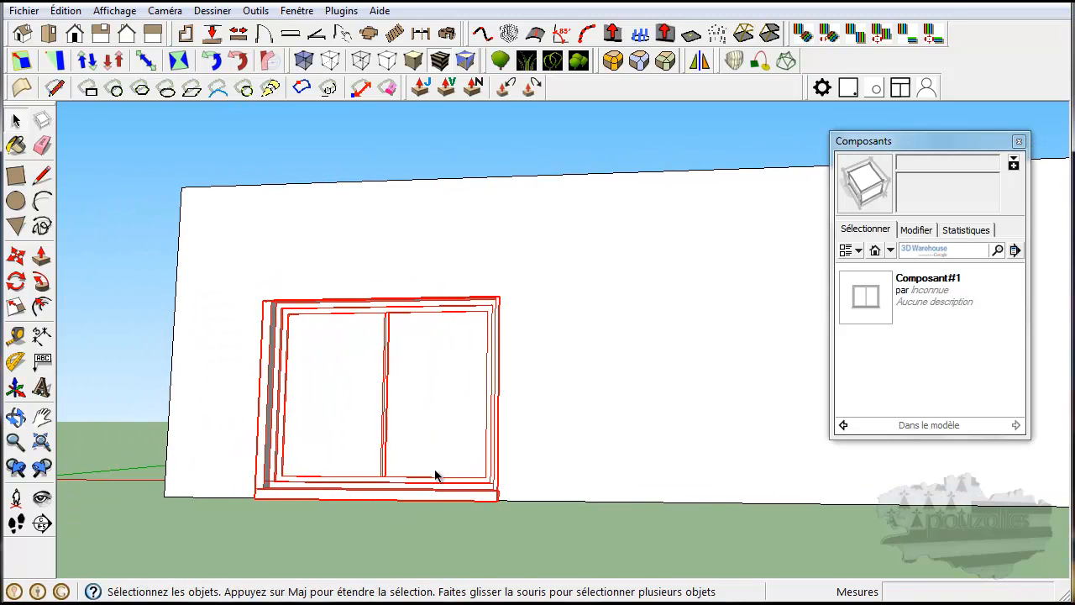
click(15, 254)
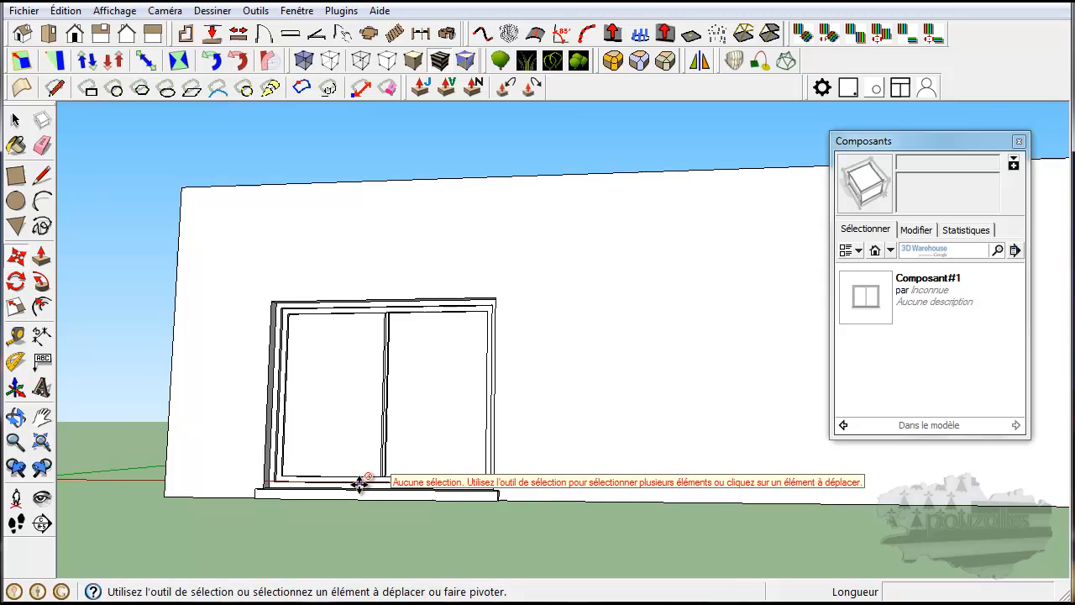
scroll(357, 483, up, 3)
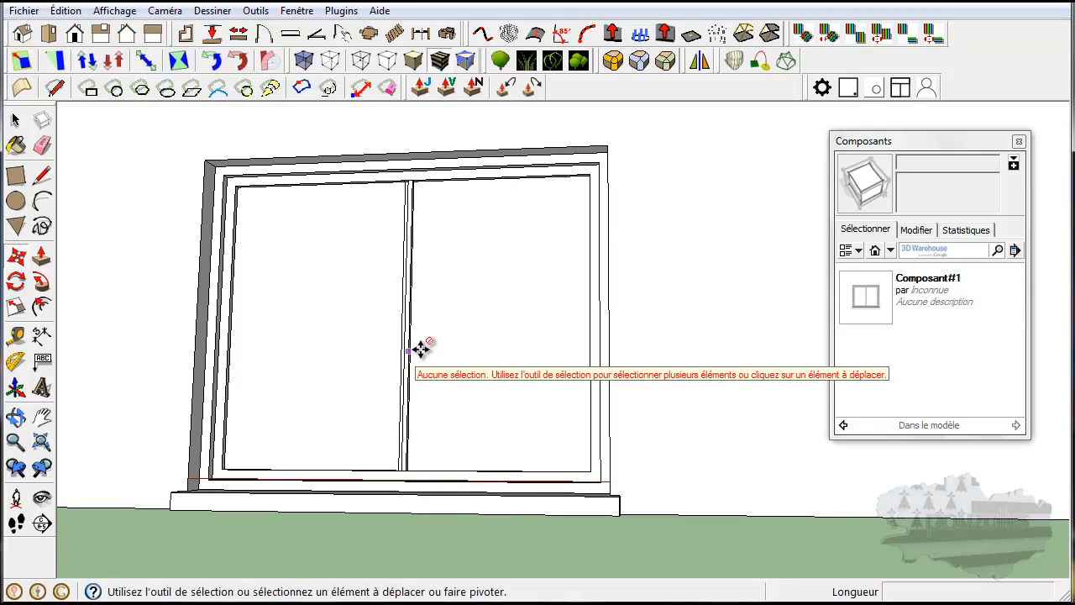
scroll(412, 370, down, 3)
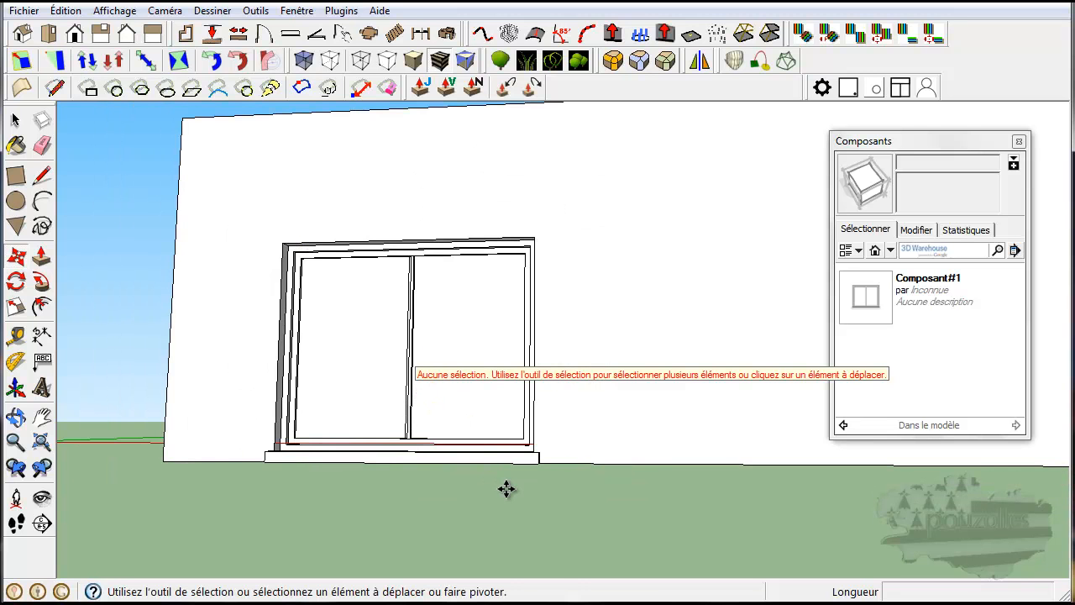
middle_drag(507, 489, 504, 516)
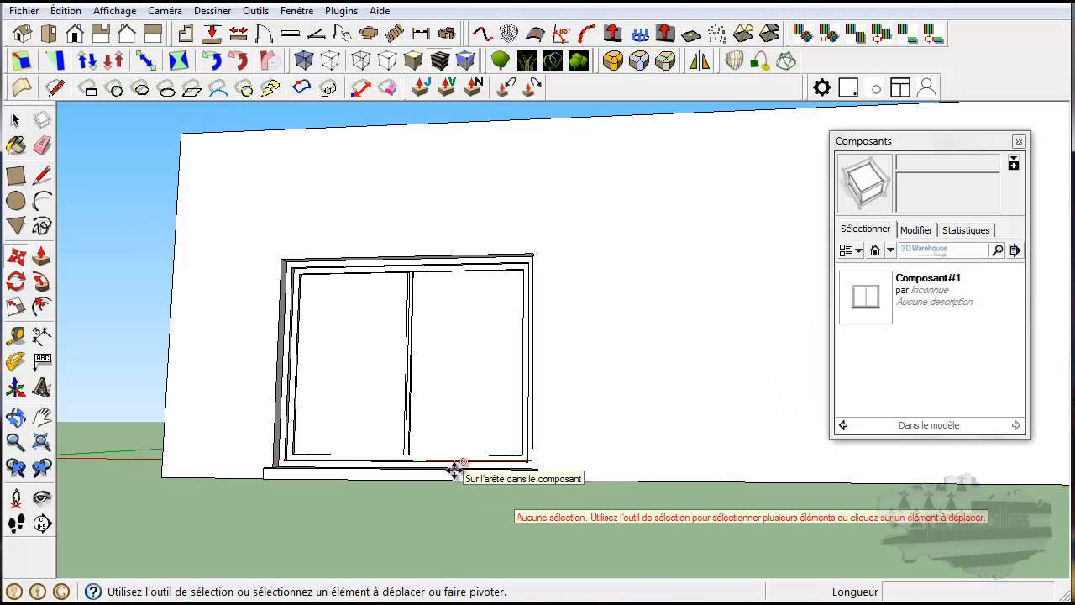
Step: Unlock the window component in the front wall
click(16, 122)
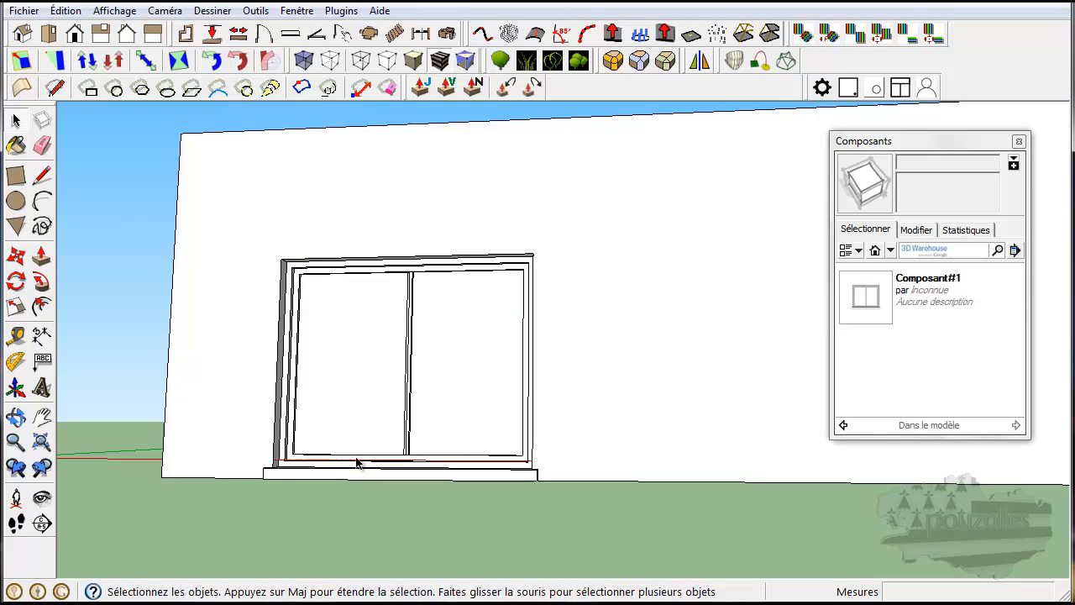
click(376, 474)
right_click(377, 473)
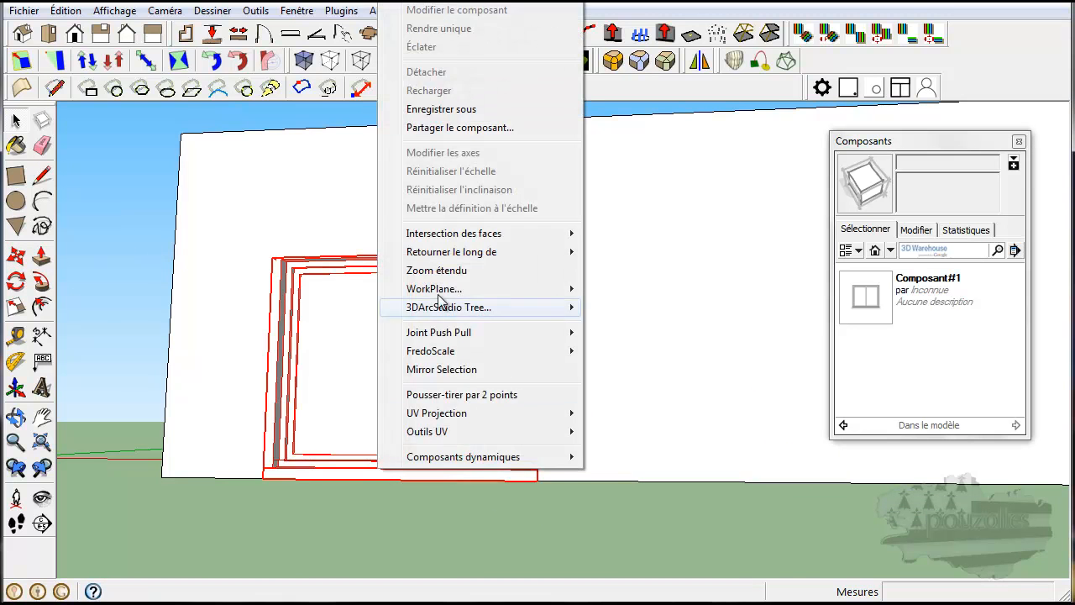
click(449, 1)
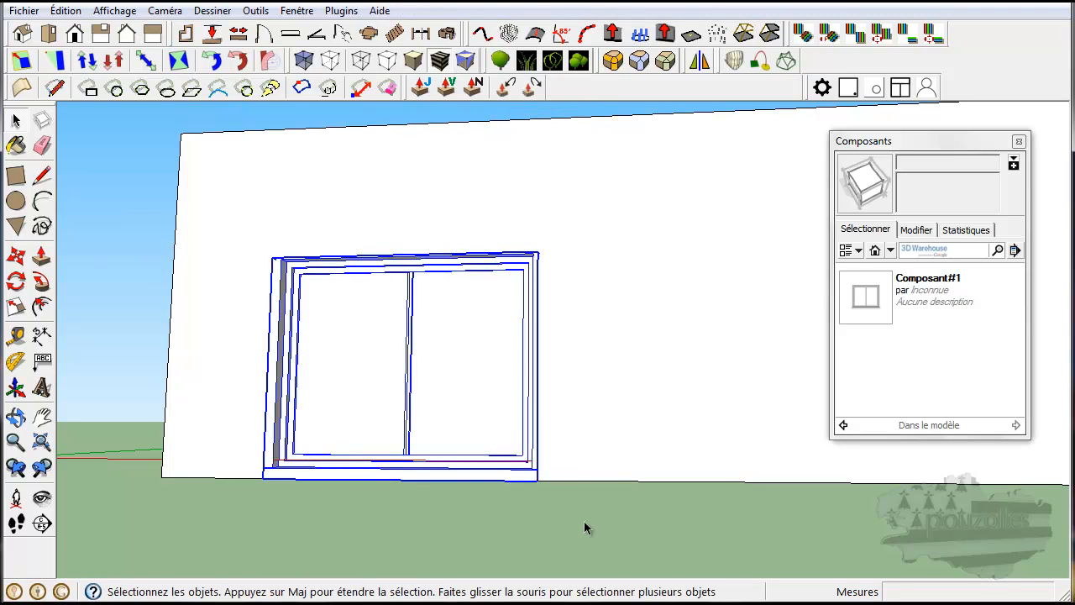
Step: Copy the window component about 4.56 m along the red axis on the front wall
click(15, 256)
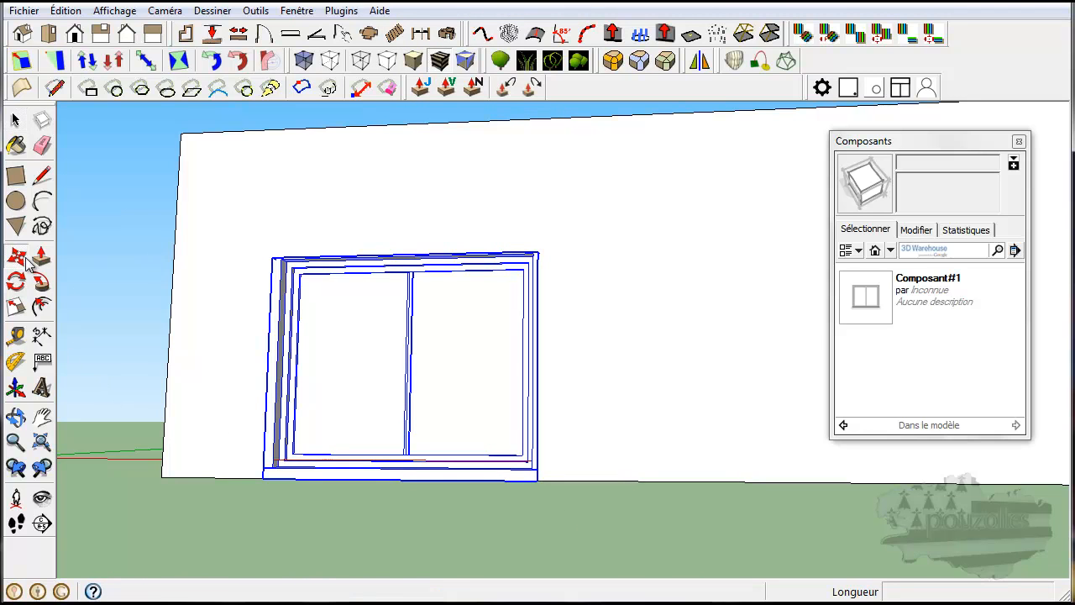
key(ctrl)
click(539, 483)
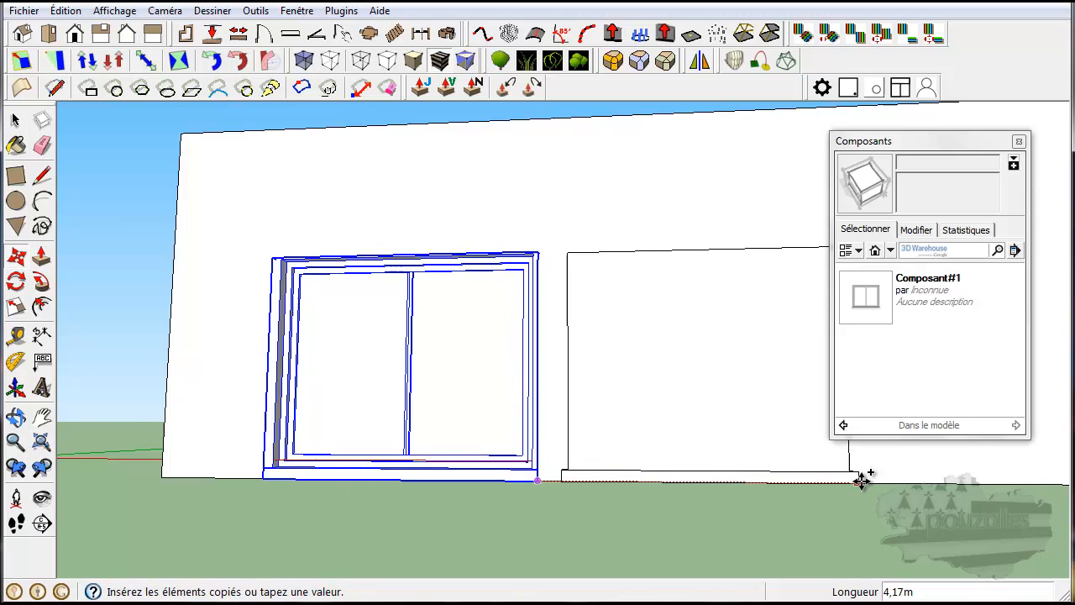
click(890, 482)
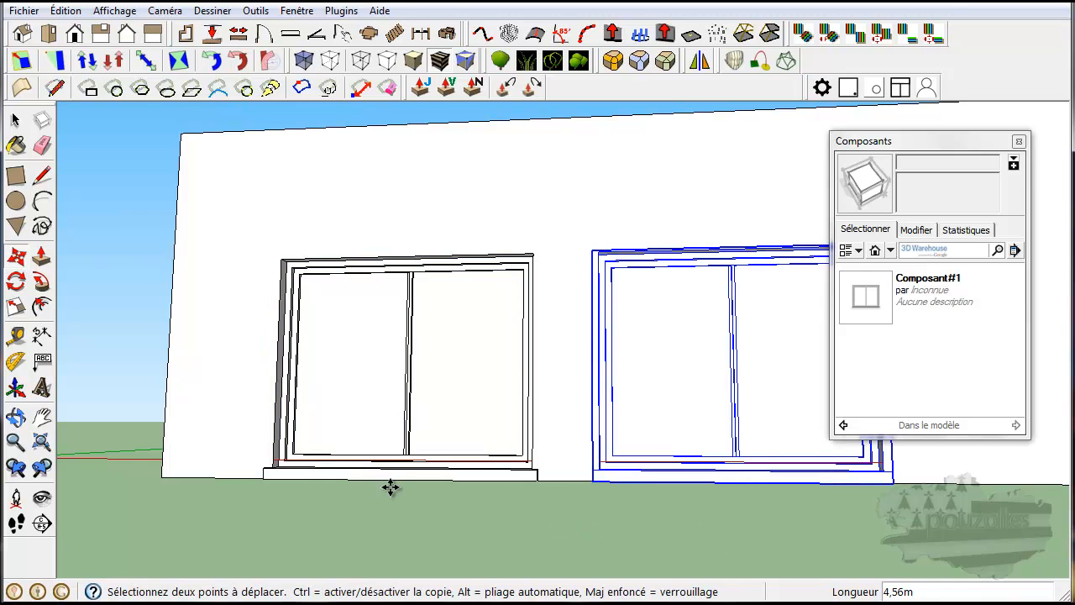
Step: Lock the original window component, leaving its copy unlocked
click(16, 123)
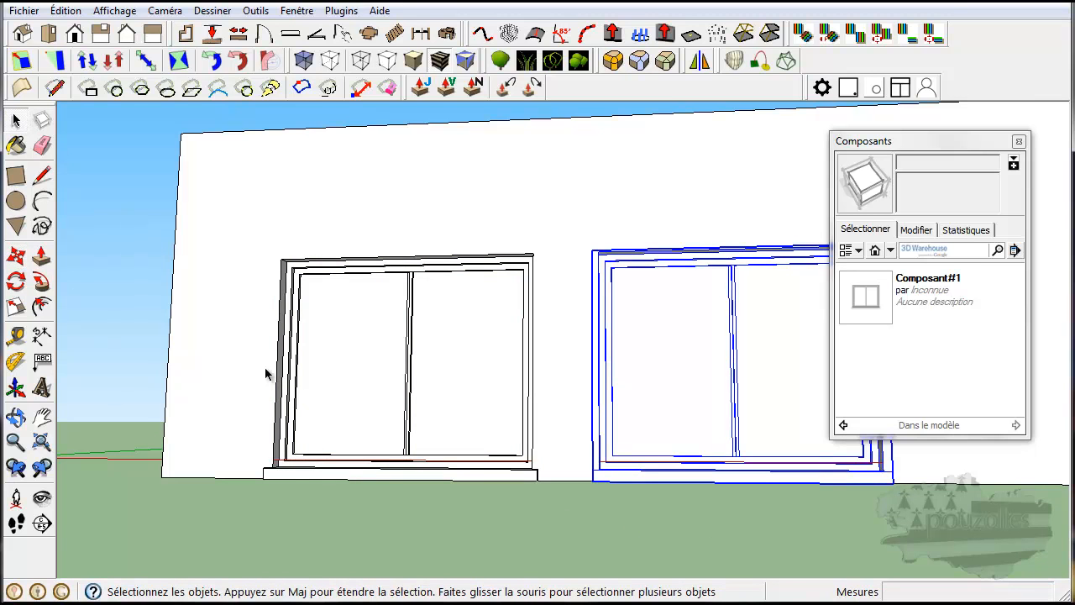
click(293, 475)
right_click(294, 473)
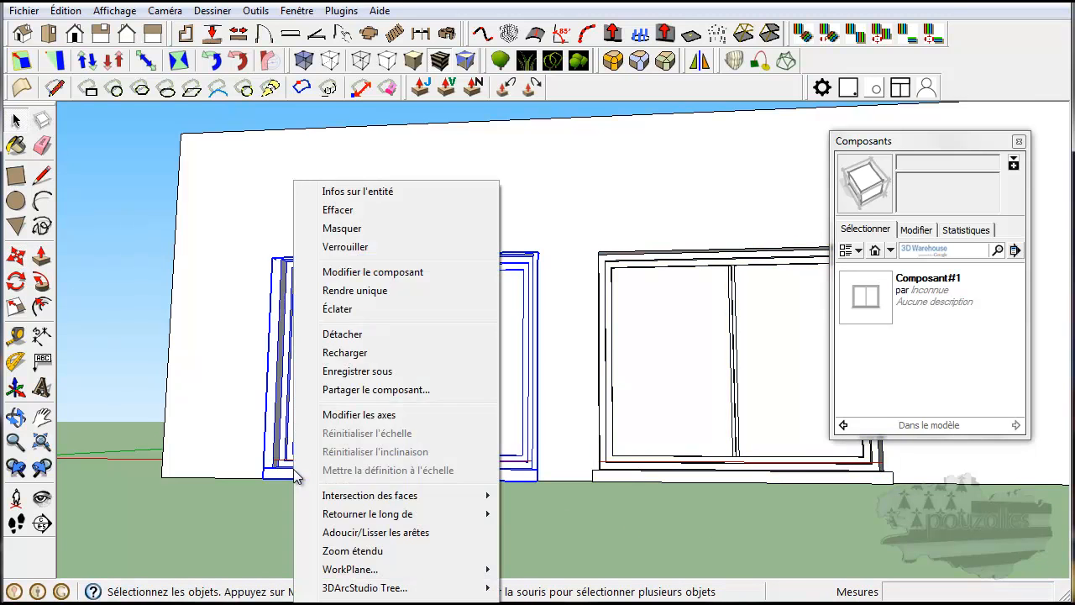
click(360, 252)
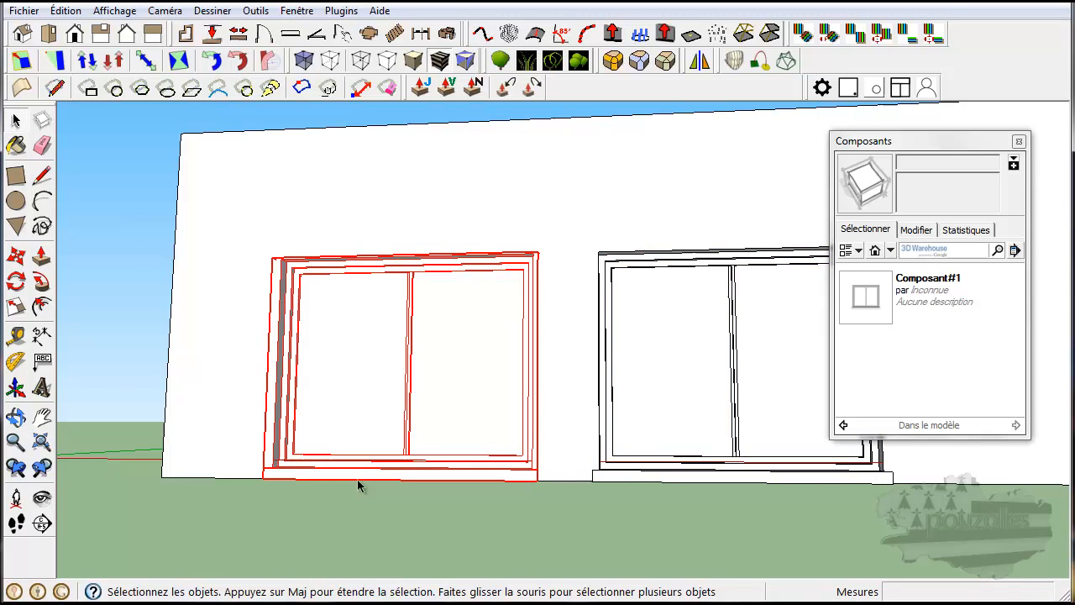
Step: Move the unlocked window copy about 0.10 m along the front wall
shift+middle_drag(571, 520, 461, 501)
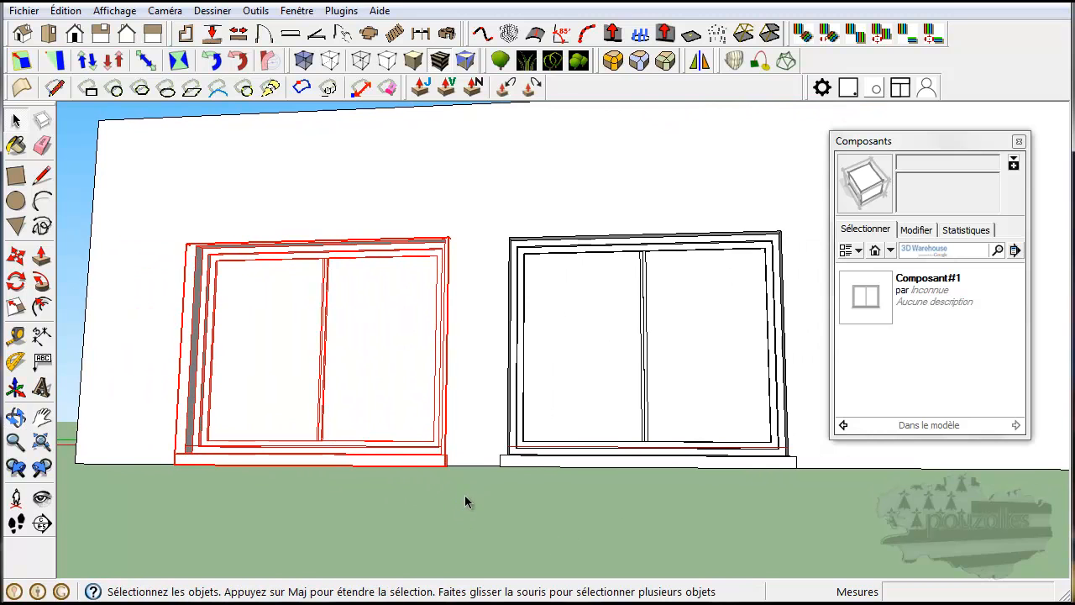
click(557, 446)
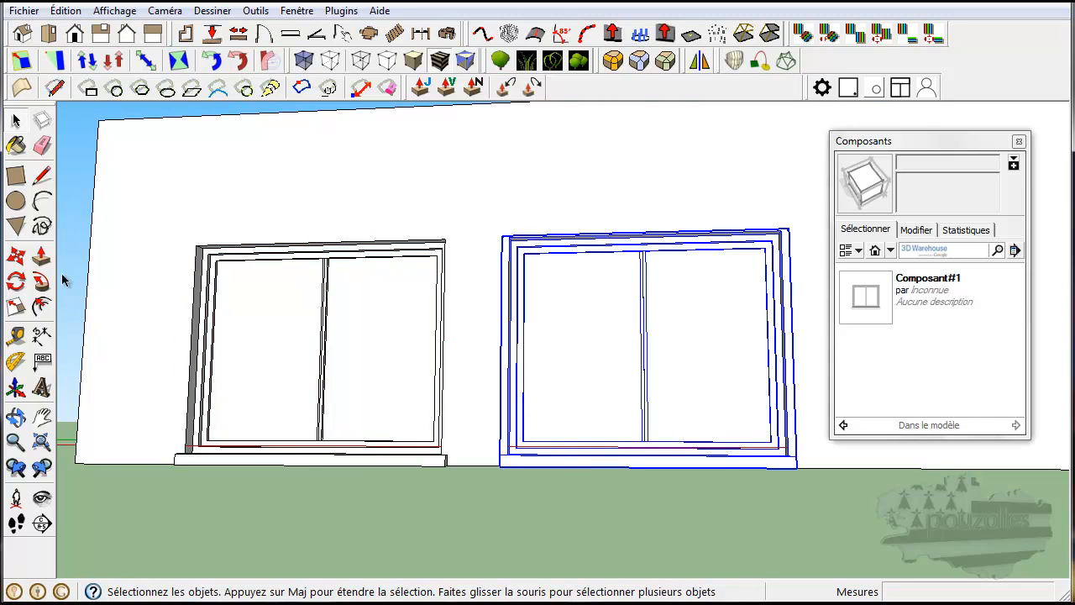
click(16, 257)
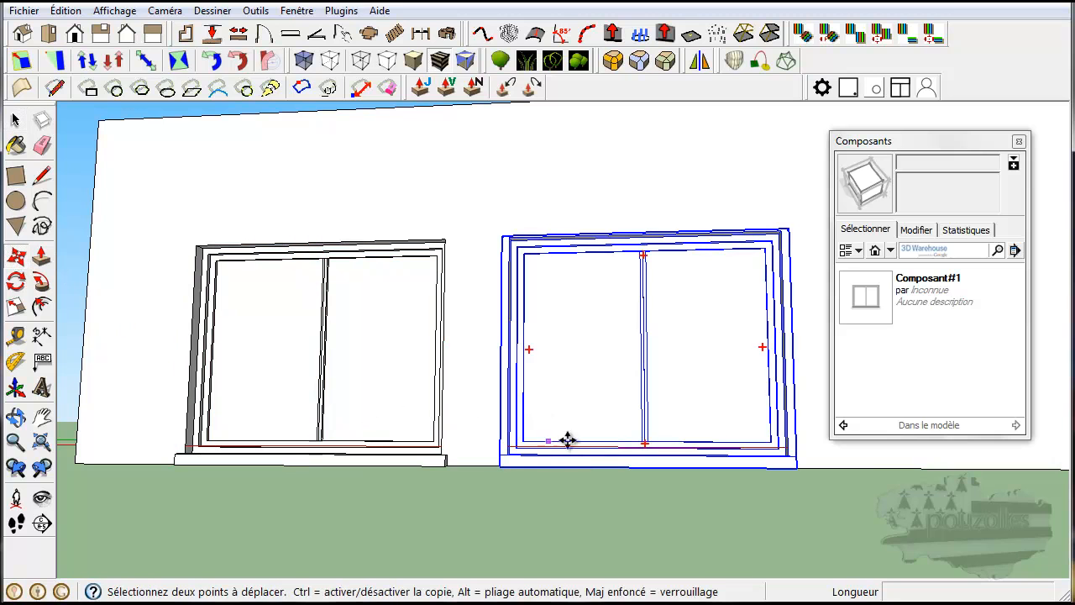
click(500, 471)
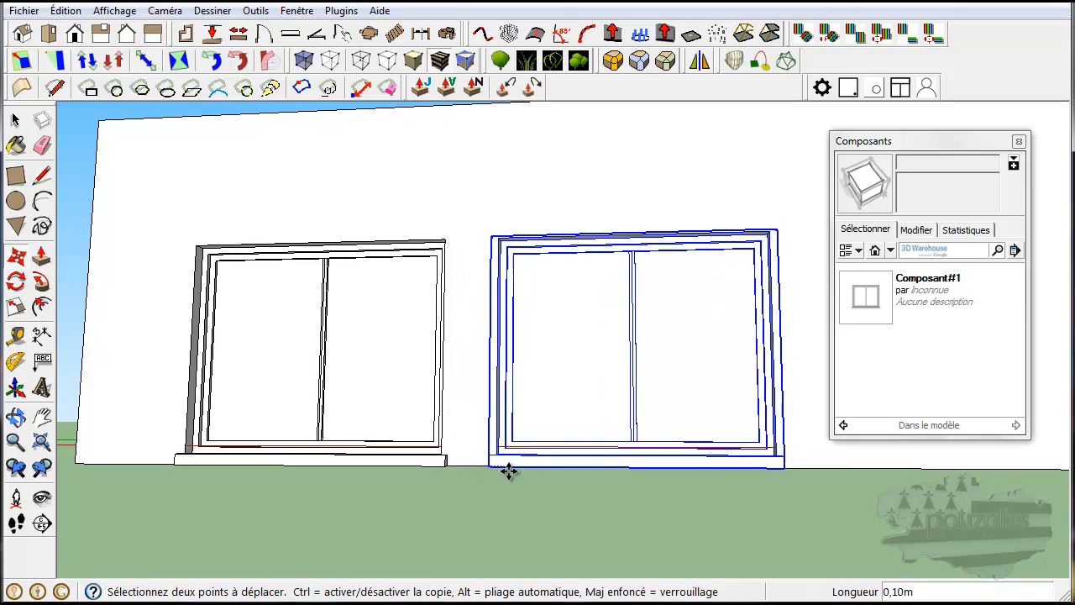
click(511, 472)
middle_drag(517, 517, 569, 545)
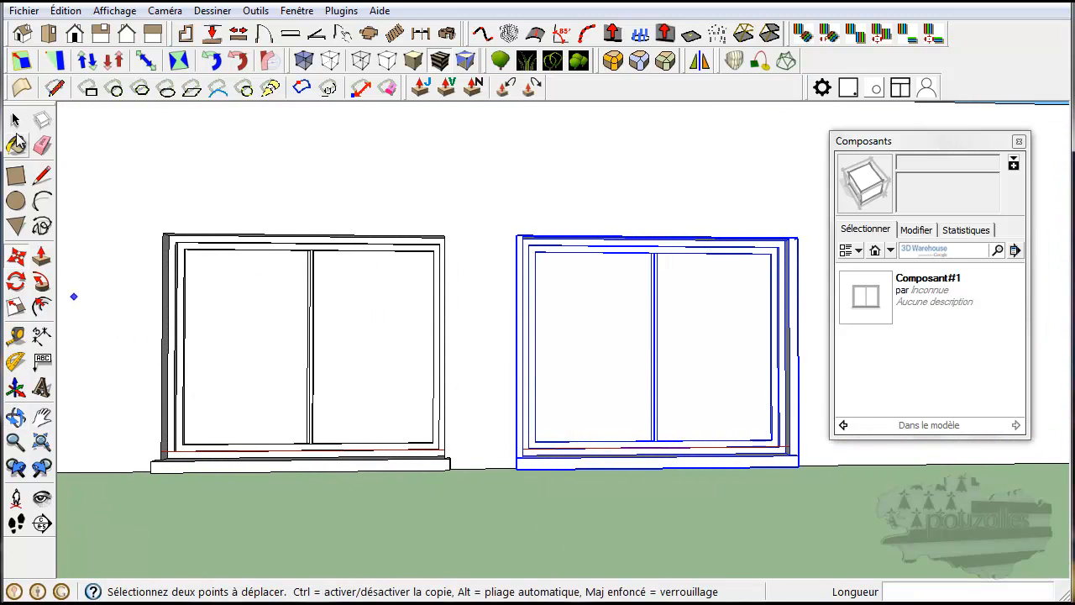
Step: Open the unlocked window copy for editing and make it unique rather than unlocking all instances
click(19, 122)
drag(506, 208, 553, 496)
double_click(554, 468)
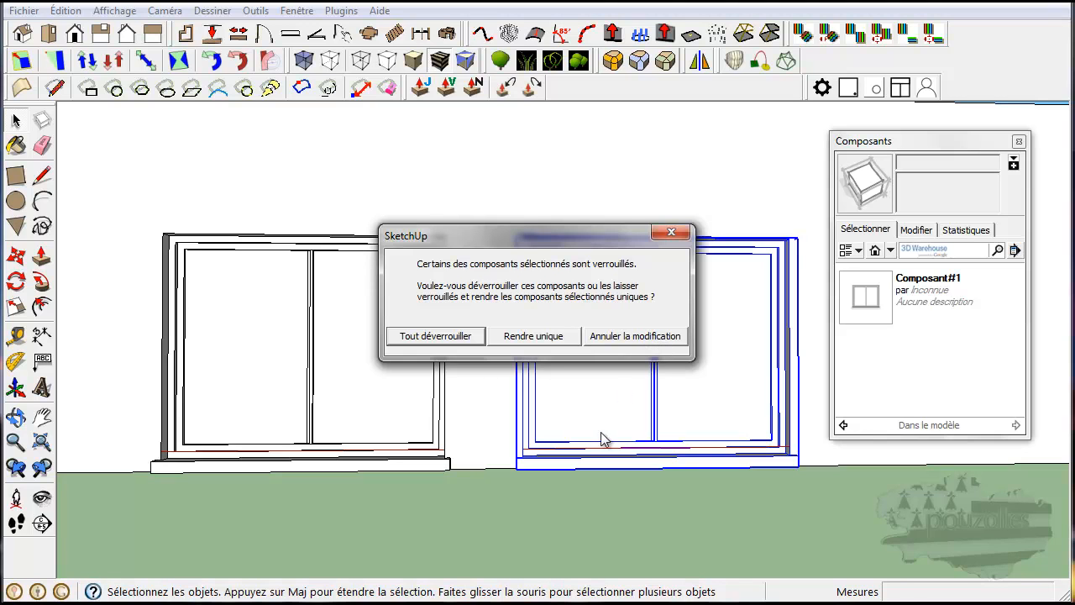
click(528, 336)
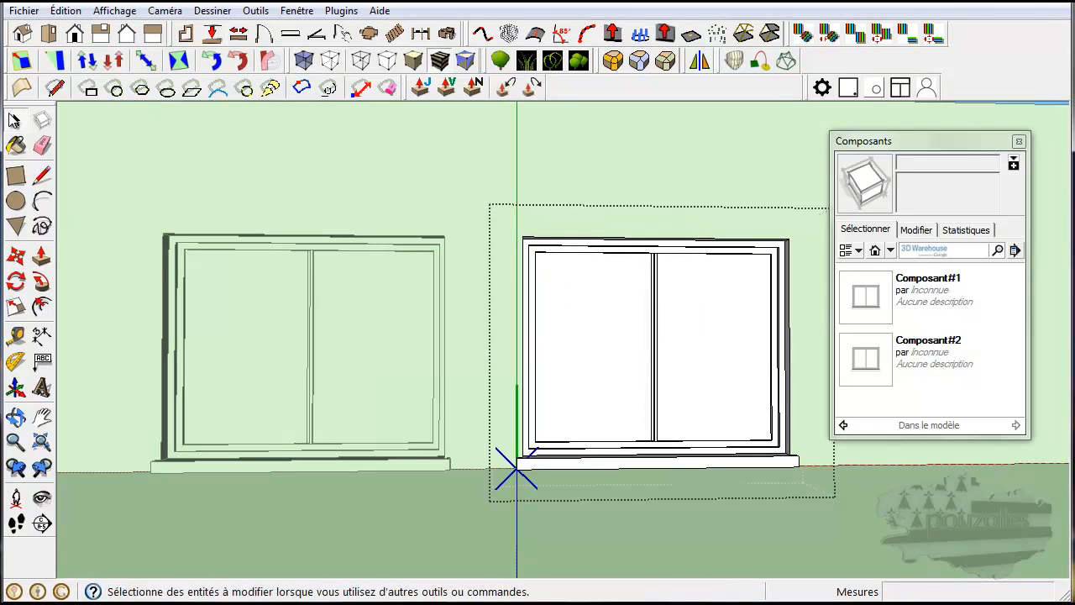
Step: Narrow the unique window by moving its left frame side about 0.74 m inward along the red axis
drag(509, 220, 546, 492)
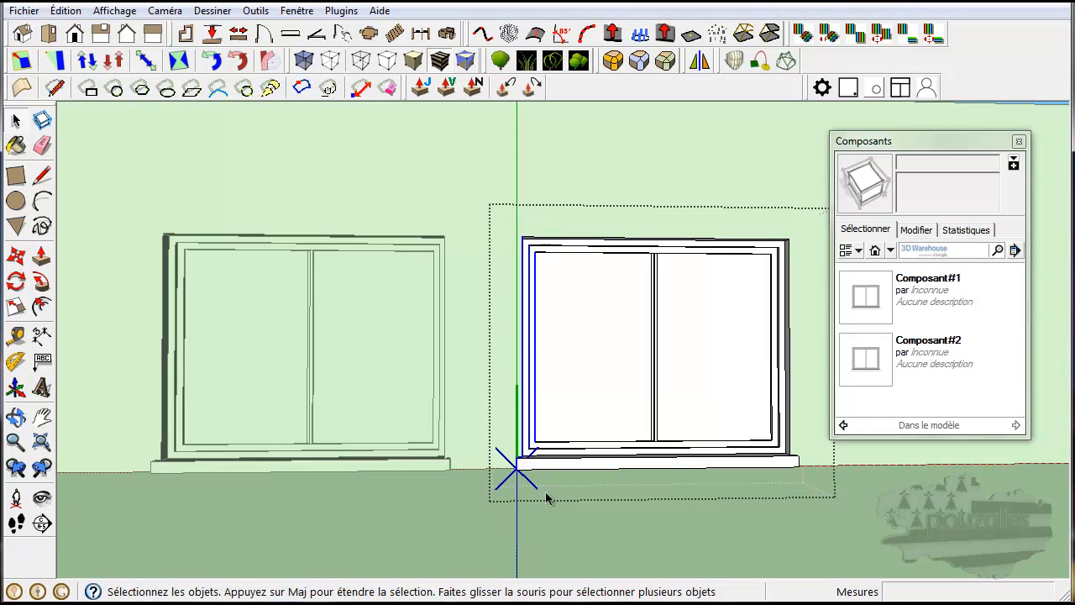
click(15, 256)
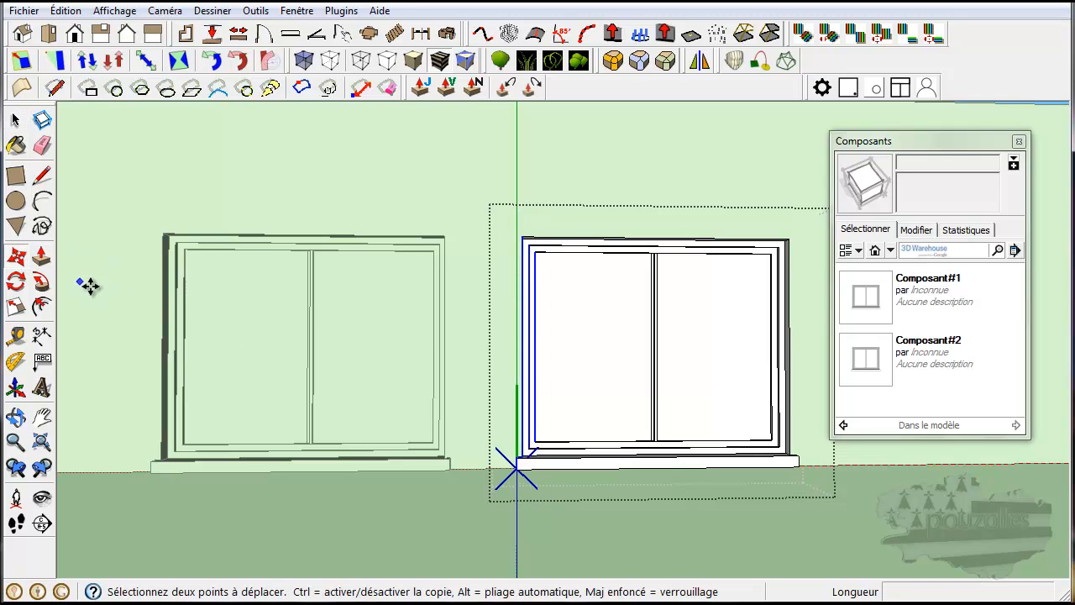
click(535, 350)
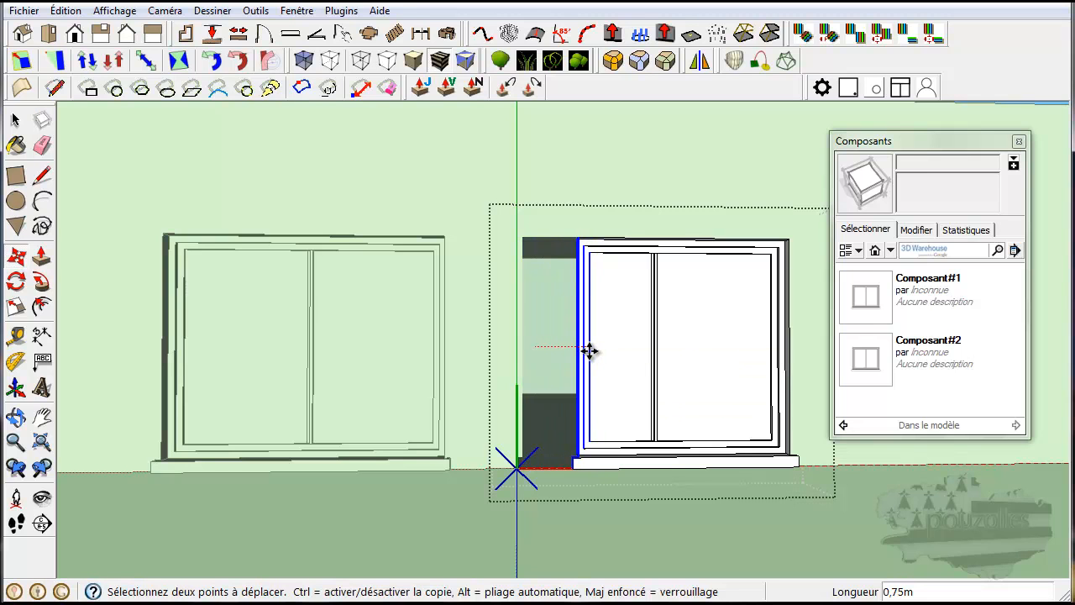
click(588, 352)
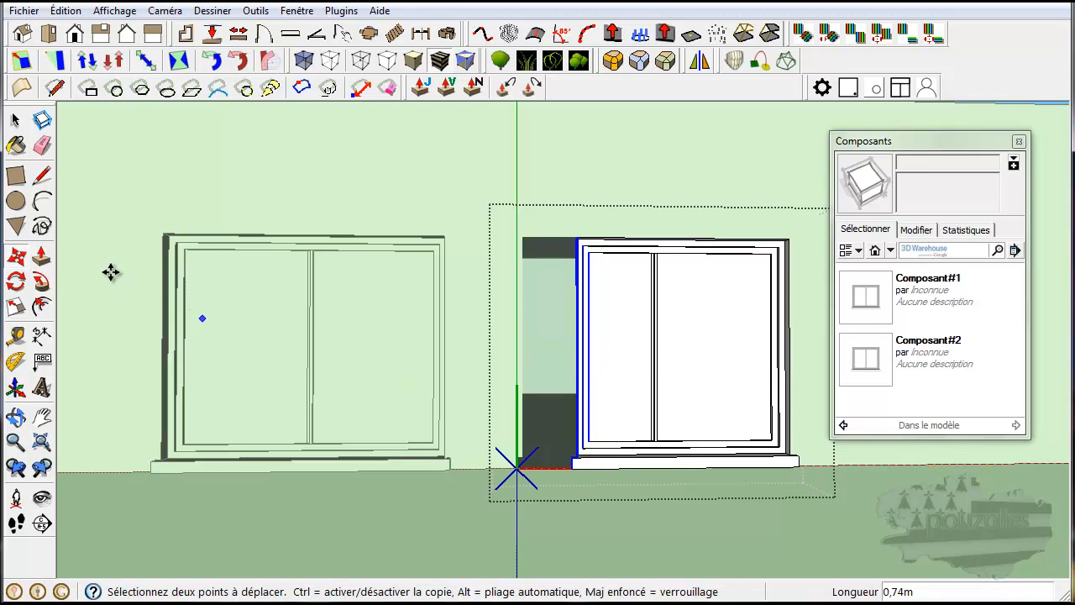
Step: Select only the right frame side of the unique window and move it about 0.74 m inward along the red axis
click(15, 119)
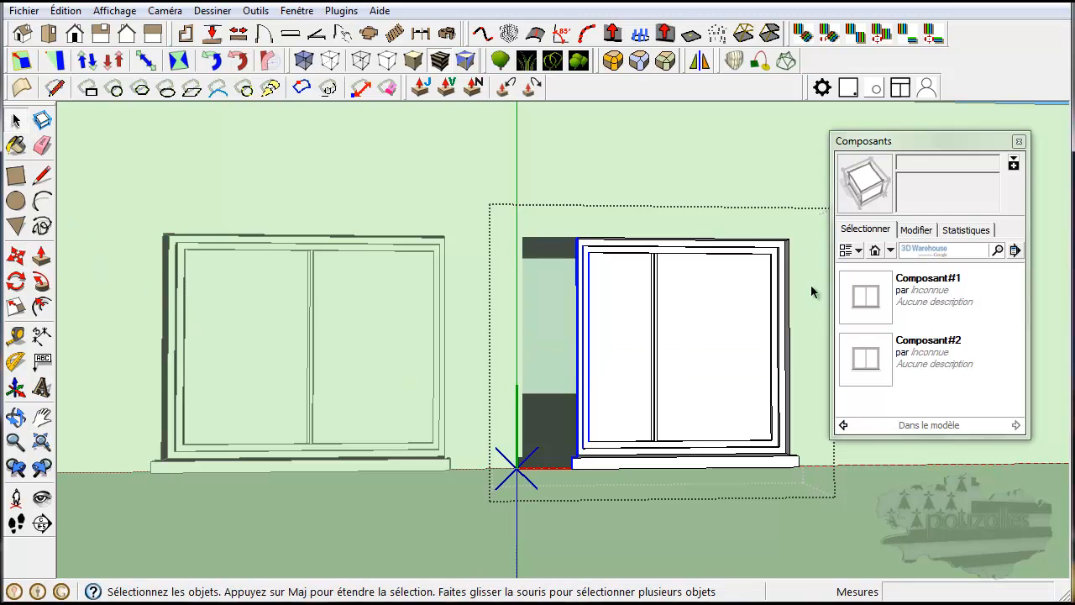
drag(780, 470, 758, 488)
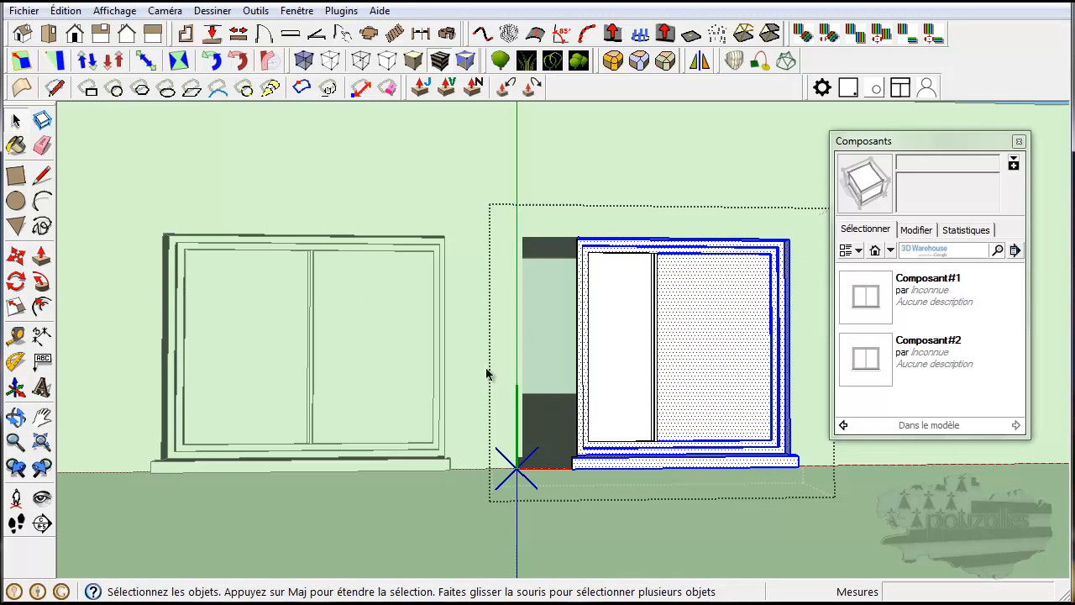
click(15, 256)
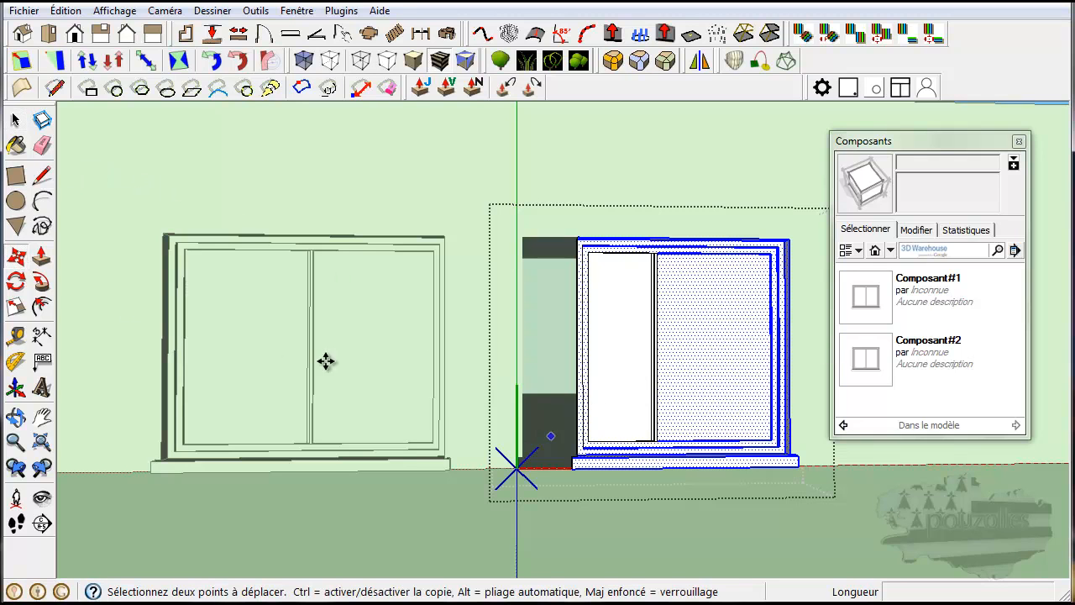
click(16, 121)
click(17, 121)
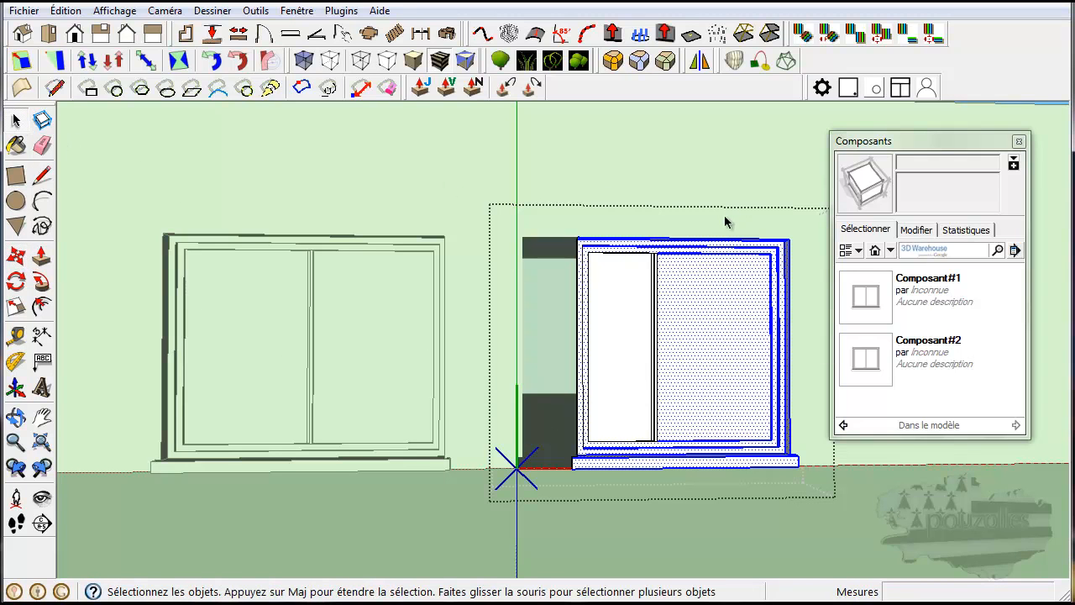
drag(722, 218, 775, 497)
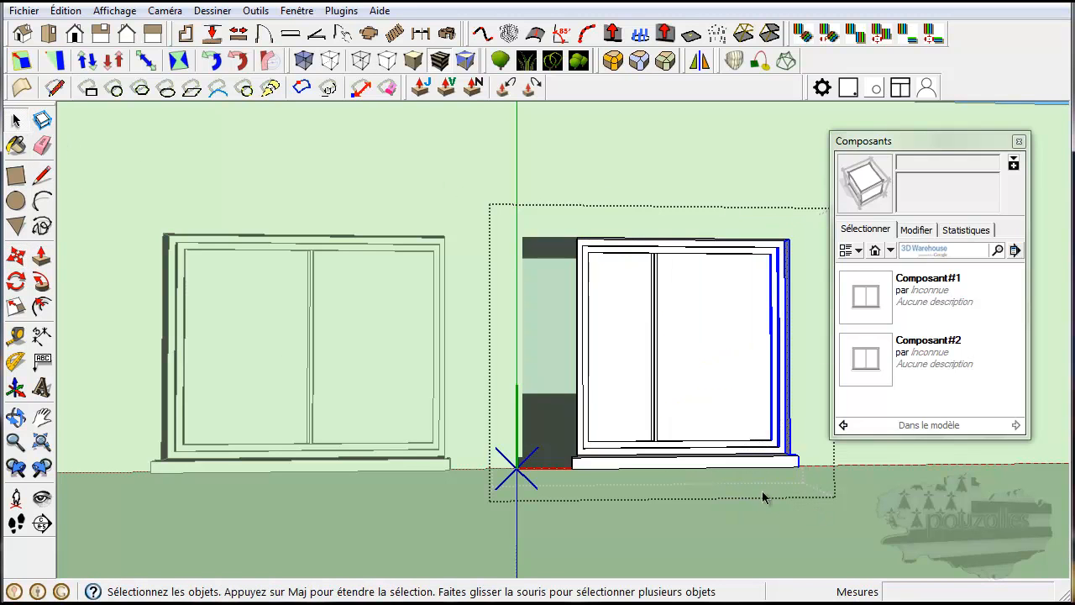
click(16, 255)
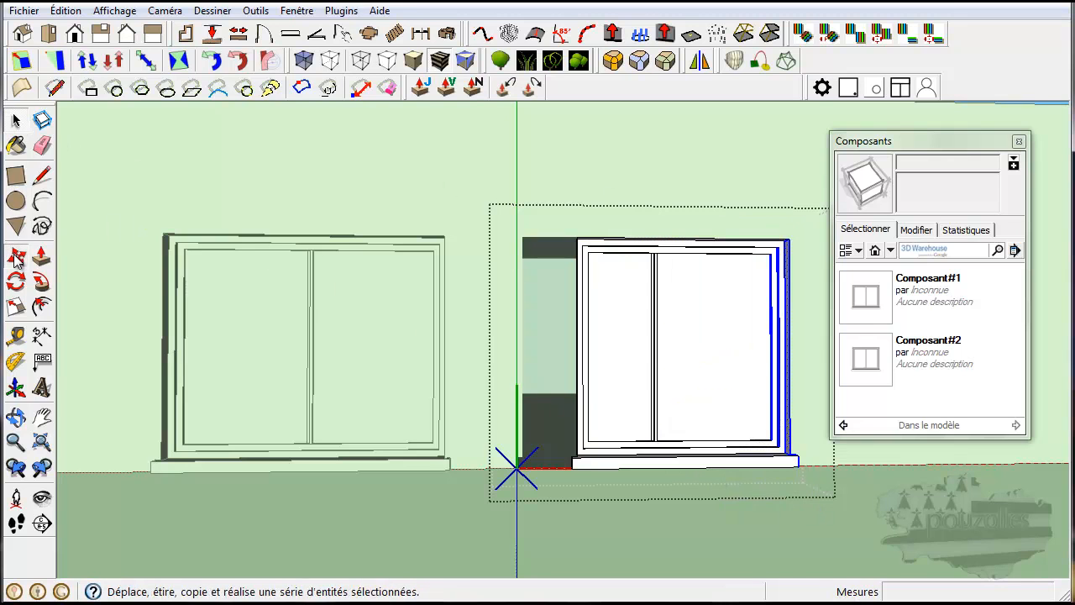
click(771, 343)
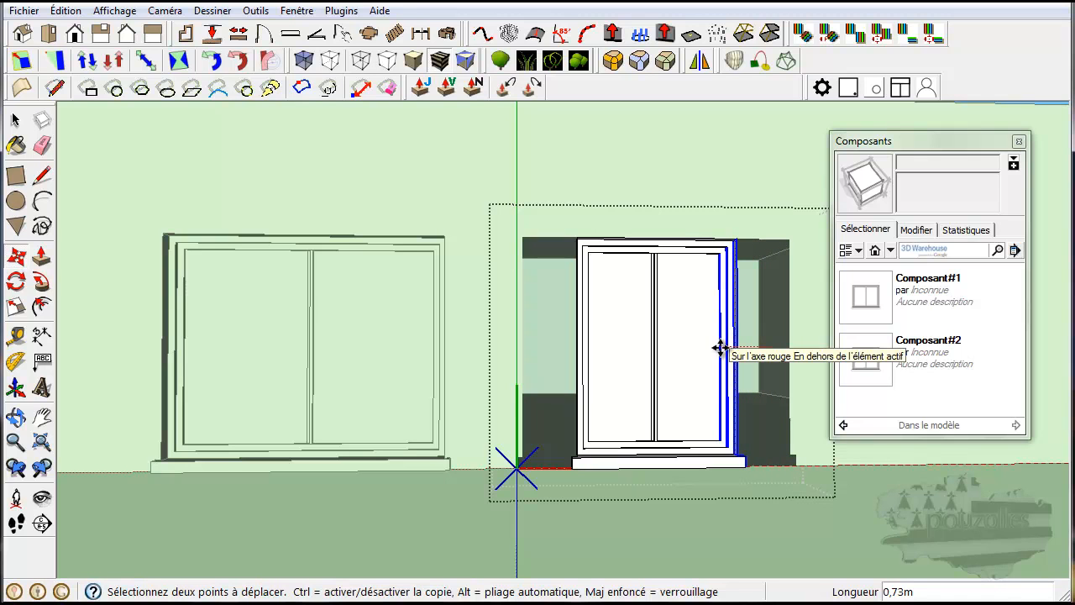
click(718, 349)
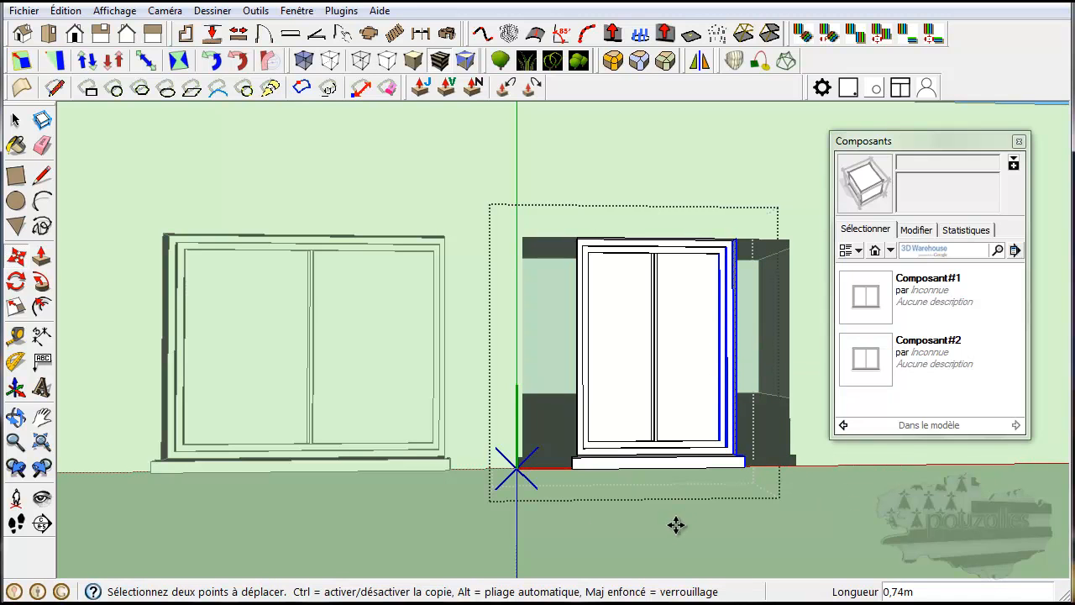
Step: Leave component editing and select the locked wide window and the narrowed window one after the other to compare them
click(16, 120)
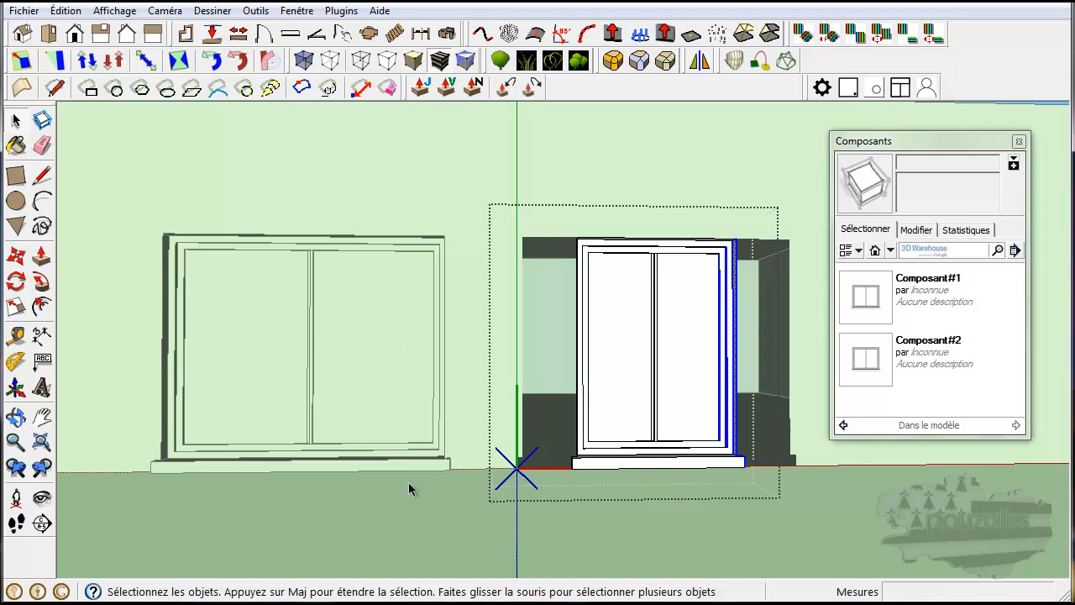
click(434, 527)
mouse_move(644, 496)
middle_down()
mouse_move(566, 518)
mouse_move(564, 557)
mouse_move(728, 451)
mouse_move(675, 430)
mouse_move(613, 509)
mouse_move(701, 538)
mouse_move(644, 501)
mouse_move(641, 433)
mouse_move(648, 488)
middle_up()
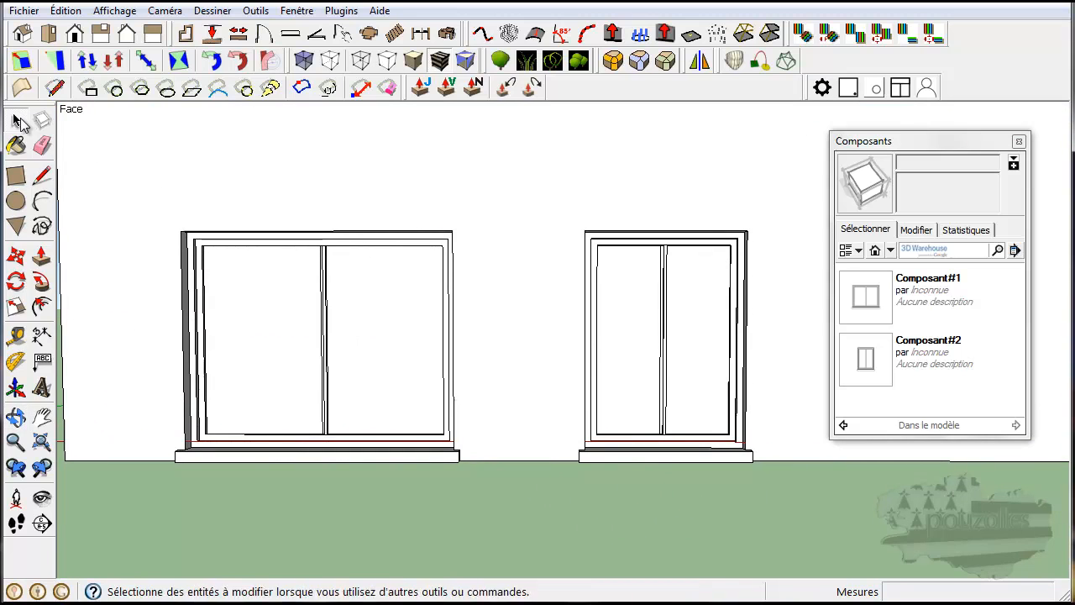
click(294, 447)
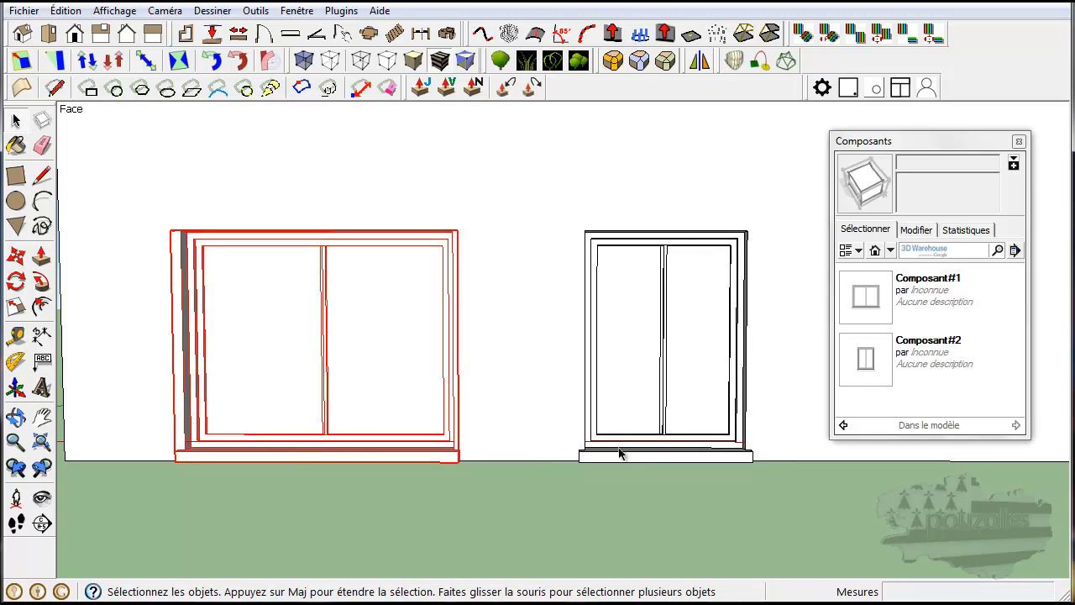
click(645, 454)
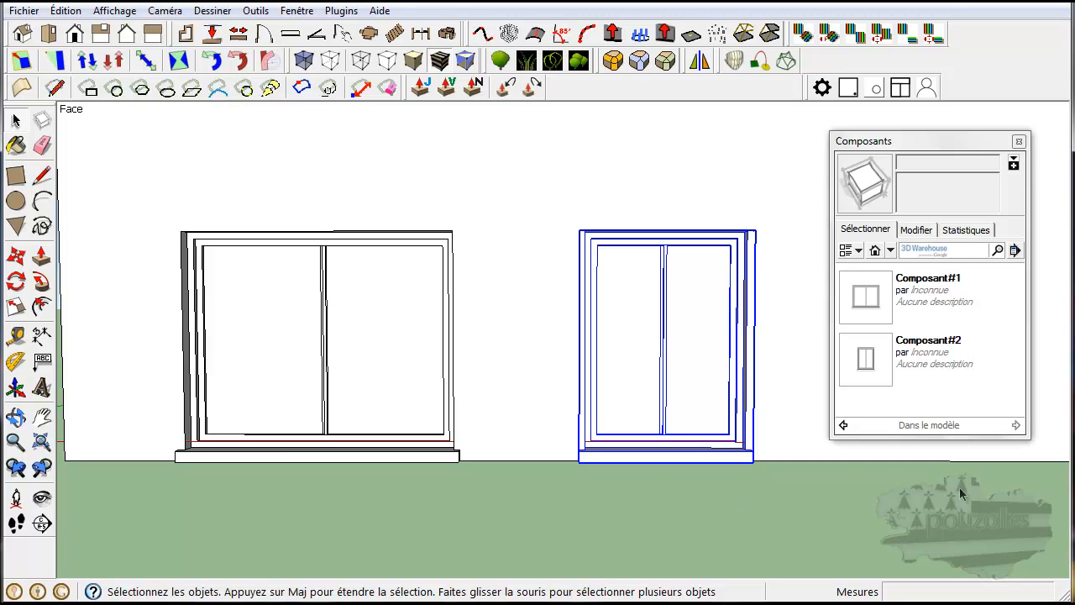
Step: Insert another instance of Composant#2 at the base of the front wall, to the right of the narrowed window
click(867, 362)
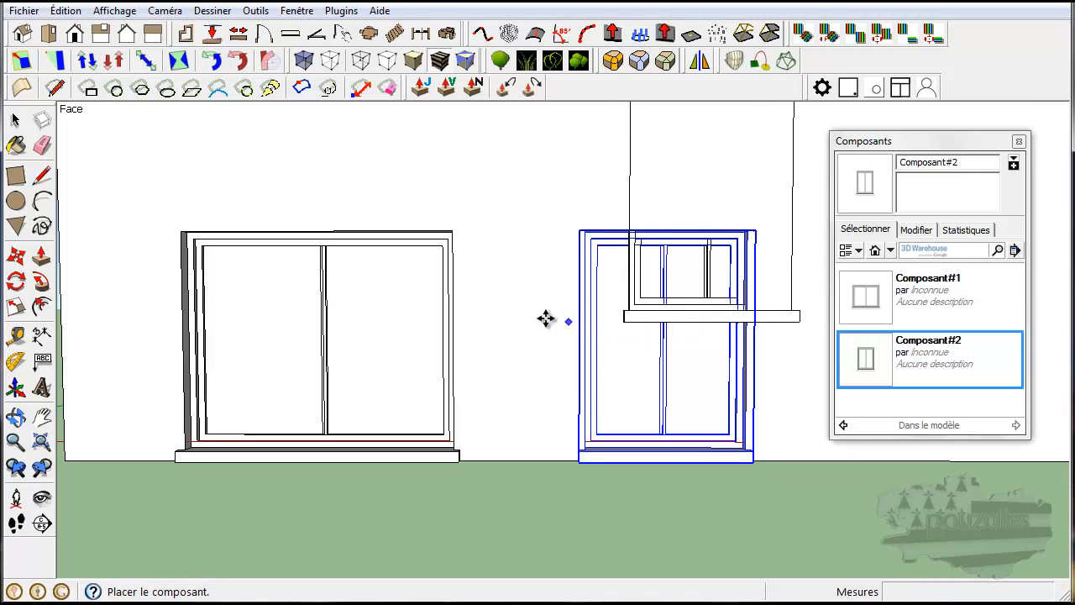
click(441, 433)
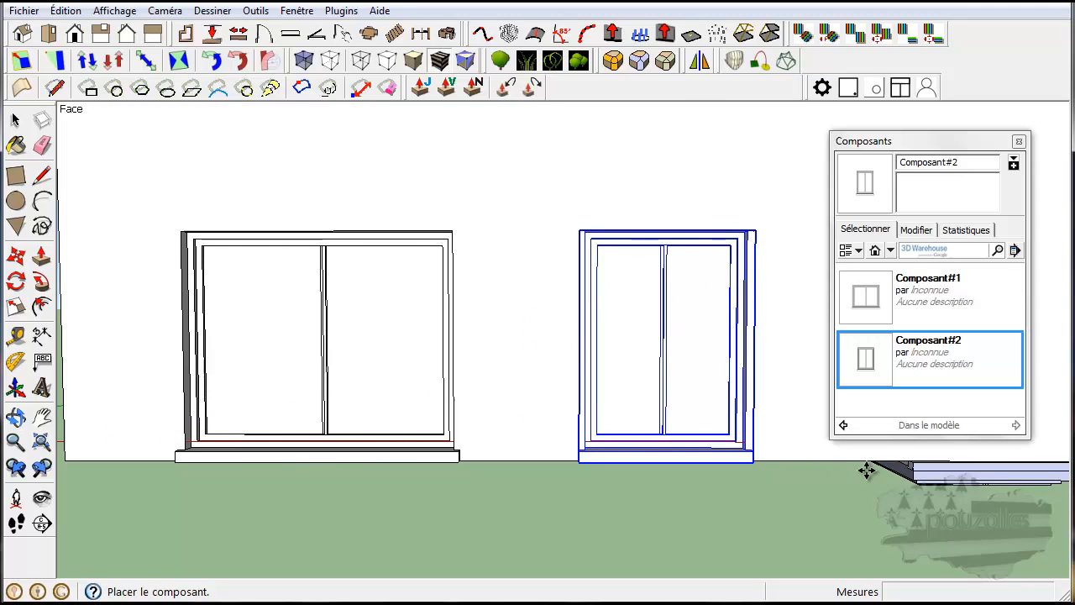
click(798, 460)
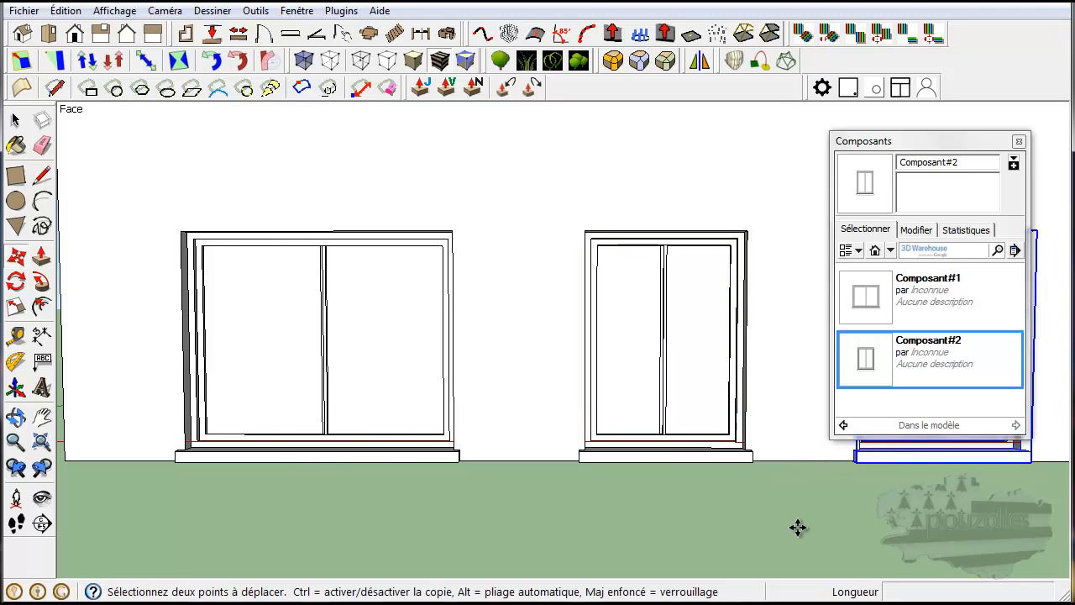